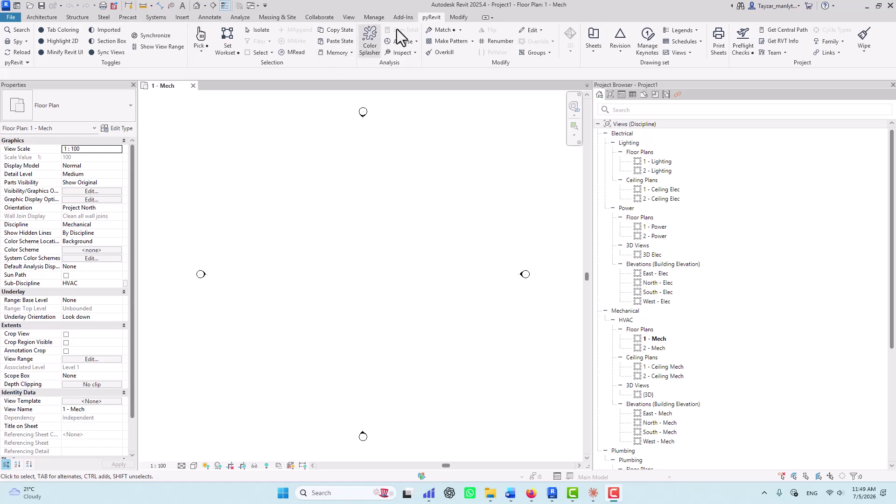
Install the mcp-server-for-revit-python extension through pyRevit's Extension Manager and check its installation status there
{"action": "left_click", "coordinate": [18, 66]}
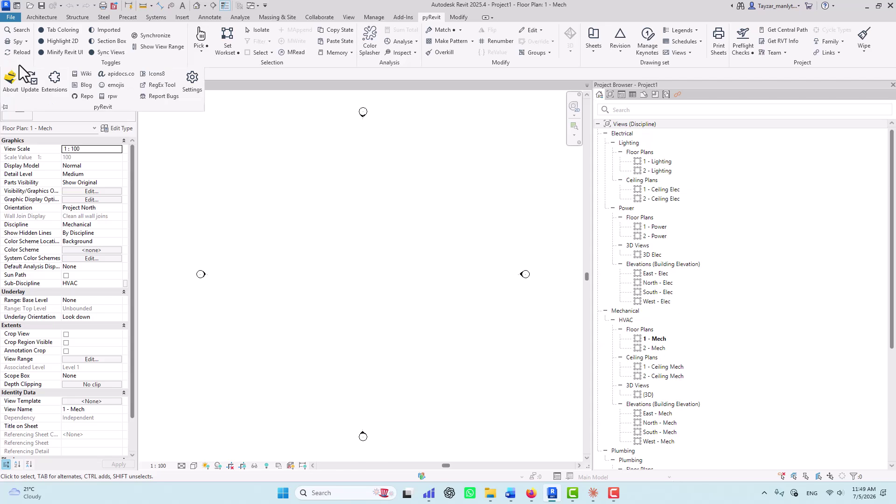
{"action": "left_click", "coordinate": [64, 92]}
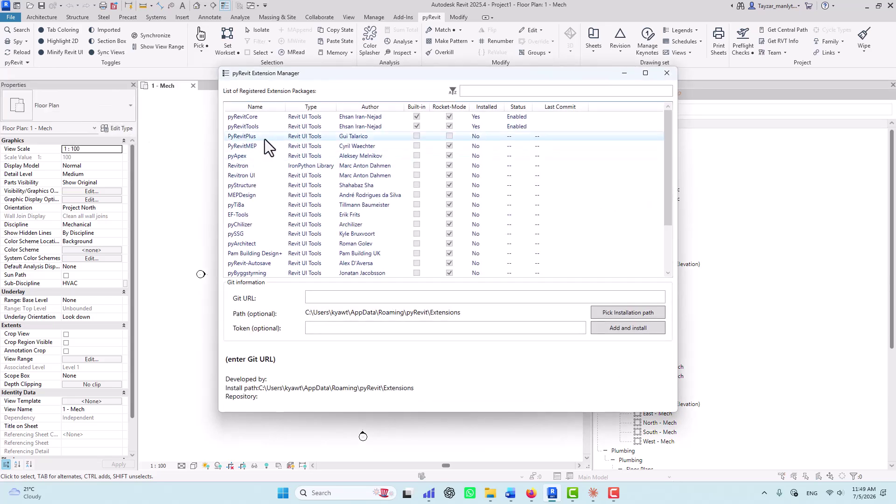
{"action": "scroll", "coordinate": [265, 140], "scroll_direction": "down", "scroll_amount": 3}
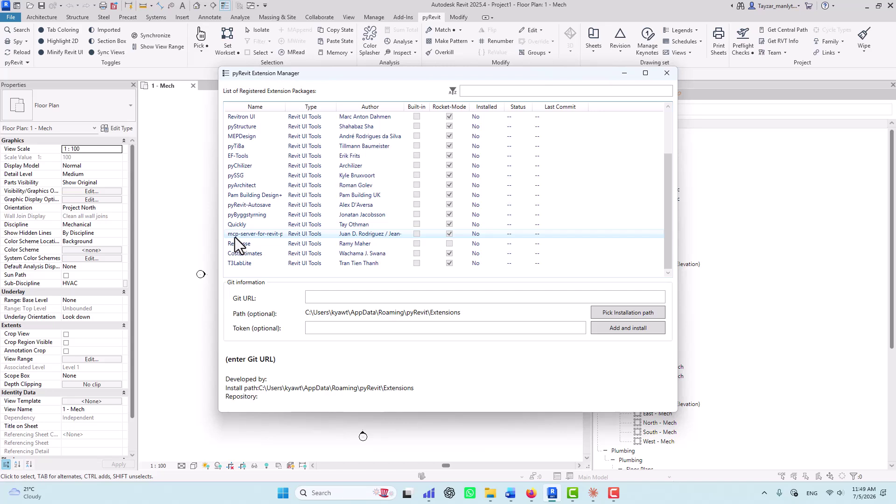
{"action": "left_click_drag", "start_coordinate": [284, 107], "coordinate": [434, 106]}
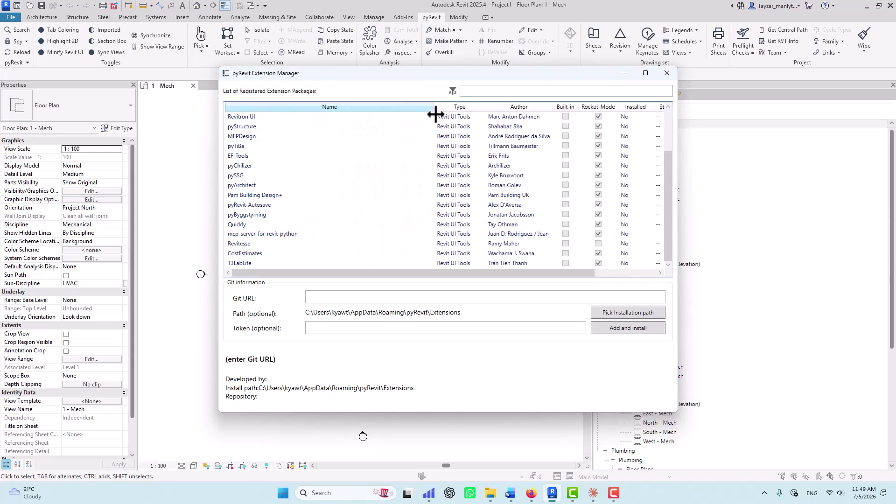
{"action": "left_click", "coordinate": [300, 235]}
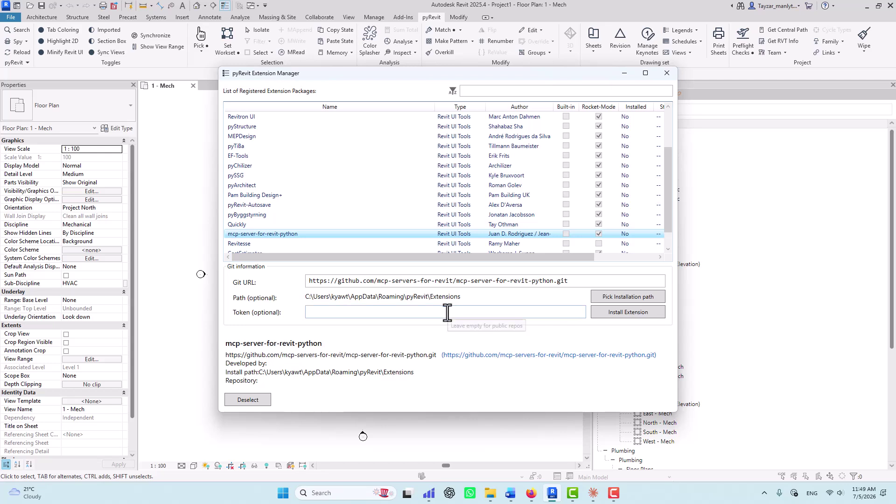
{"action": "left_click", "coordinate": [627, 315]}
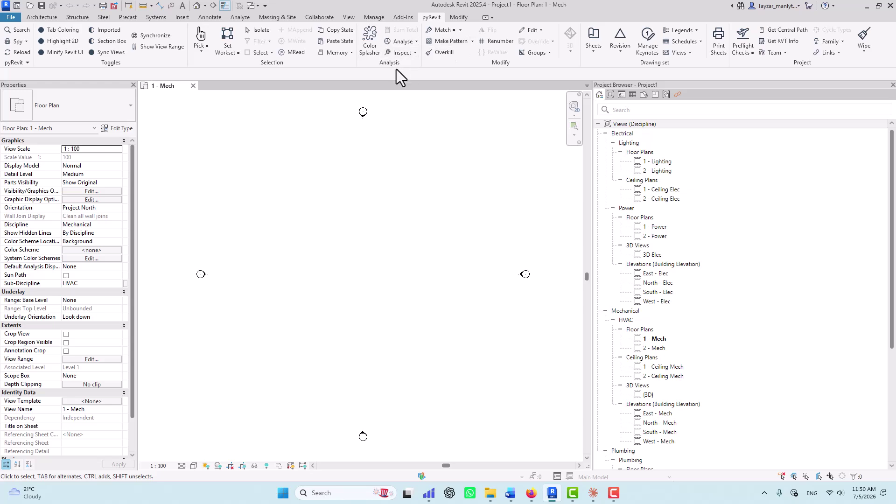
{"action": "left_click", "coordinate": [13, 63]}
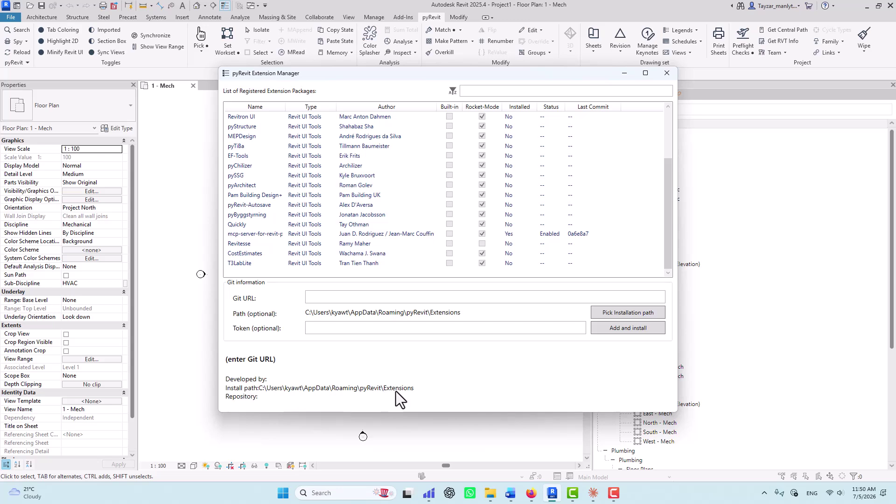
{"action": "left_click", "coordinate": [666, 73]}
Open the pyRevit settings, start adding a custom extension folder and browse to the user's profile folder under C:\Users
{"action": "left_click", "coordinate": [13, 65]}
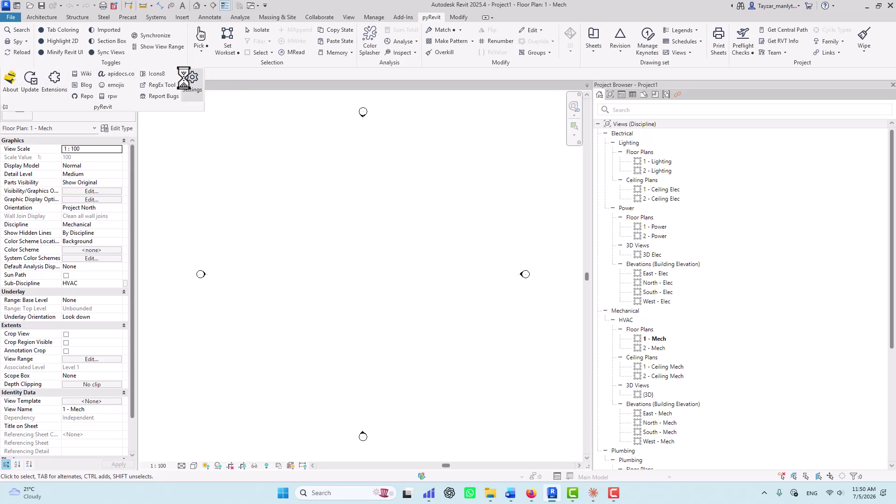
{"action": "left_click", "coordinate": [202, 85]}
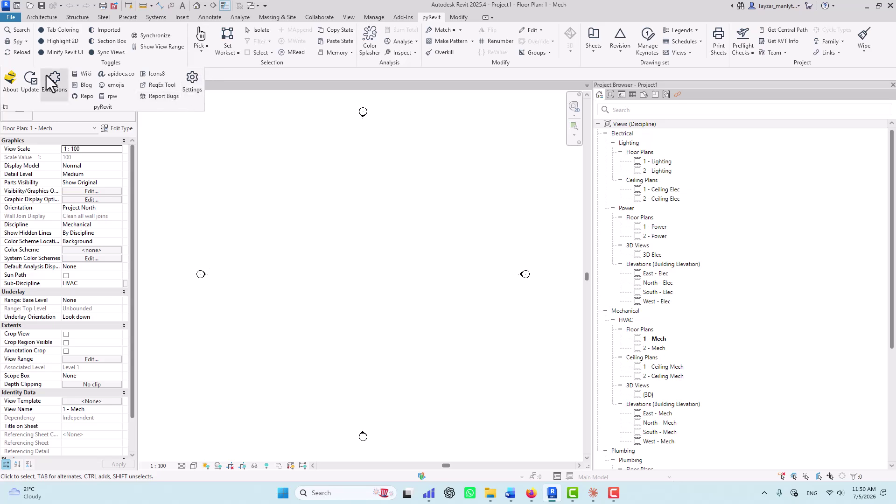
{"action": "left_click", "coordinate": [3, 62]}
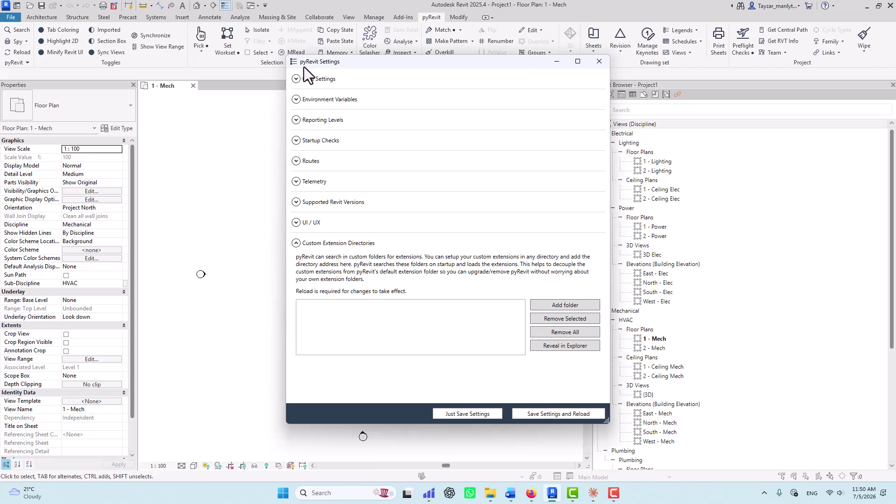
{"action": "left_click", "coordinate": [557, 306]}
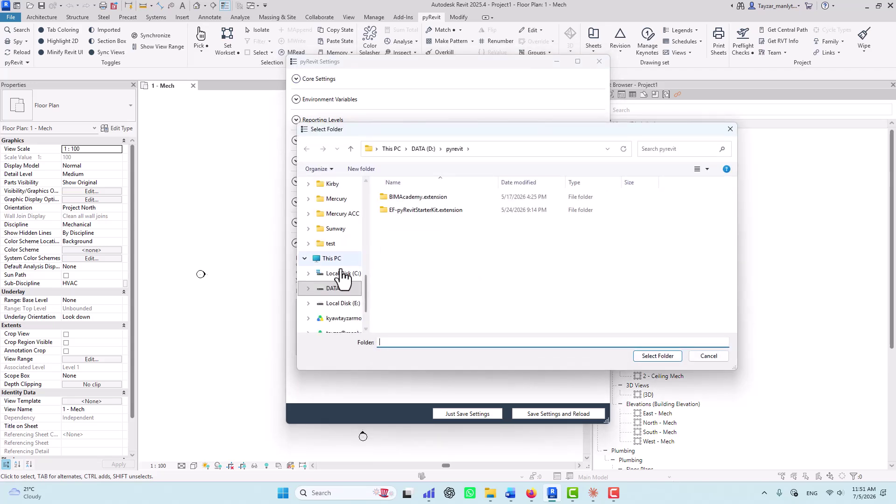
{"action": "scroll", "coordinate": [340, 283], "scroll_direction": "down", "scroll_amount": 1}
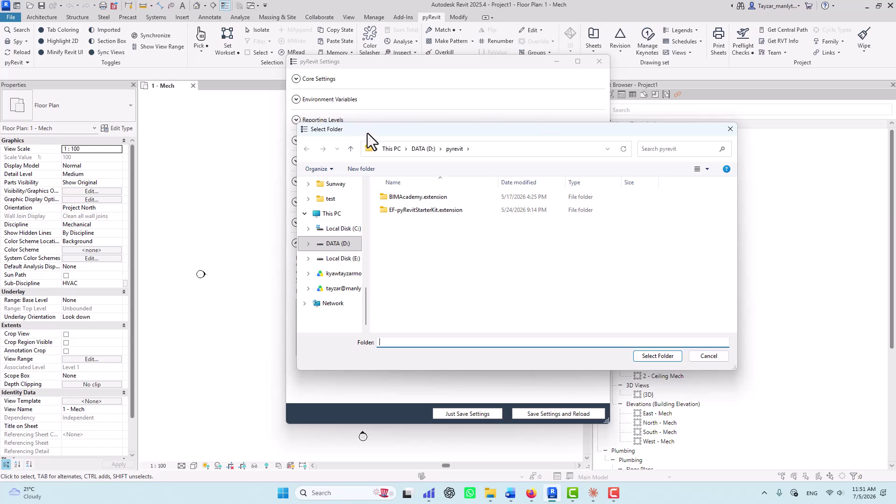
{"action": "left_click_drag", "start_coordinate": [368, 133], "coordinate": [414, 138]}
{"action": "left_click", "coordinate": [389, 235]}
{"action": "scroll", "coordinate": [460, 294], "scroll_direction": "down", "scroll_amount": 2}
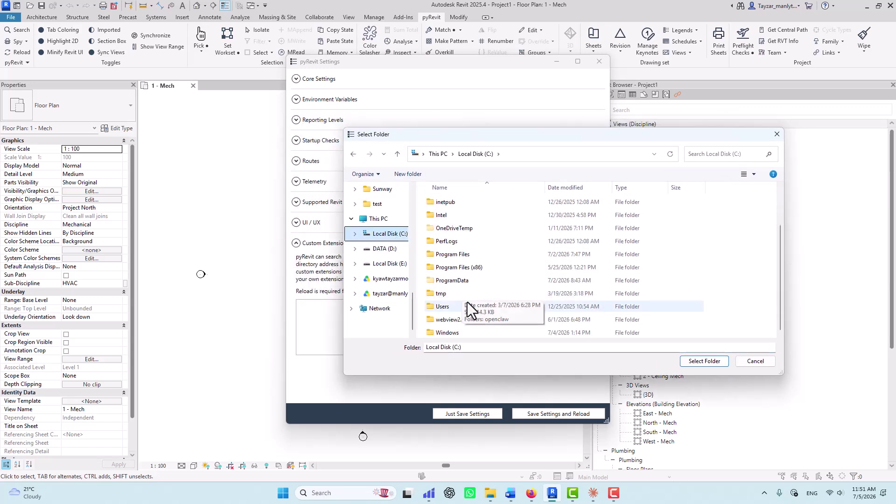
{"action": "double_click", "coordinate": [441, 309]}
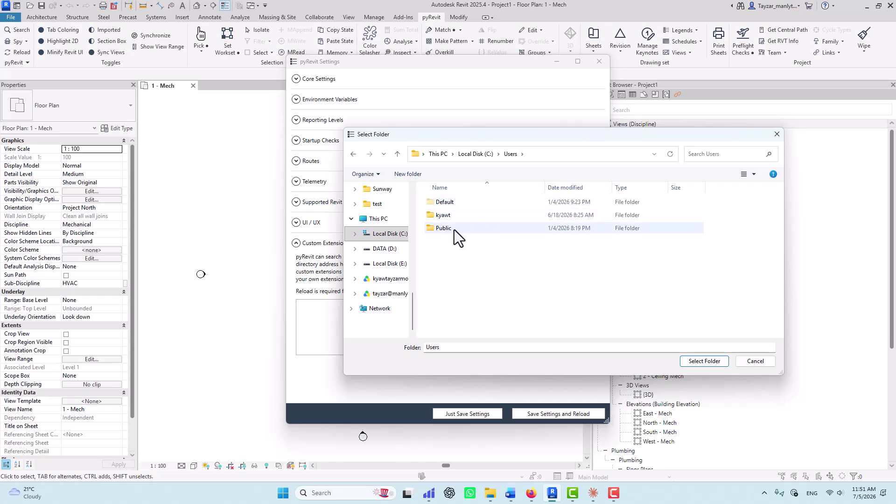
{"action": "double_click", "coordinate": [452, 217]}
Add the mcp-server-for-revit-python.extension folder from AppData\Roaming\pyRevit\Extensions as a custom extension directory
{"action": "scroll", "coordinate": [470, 226], "scroll_direction": "down", "scroll_amount": 5}
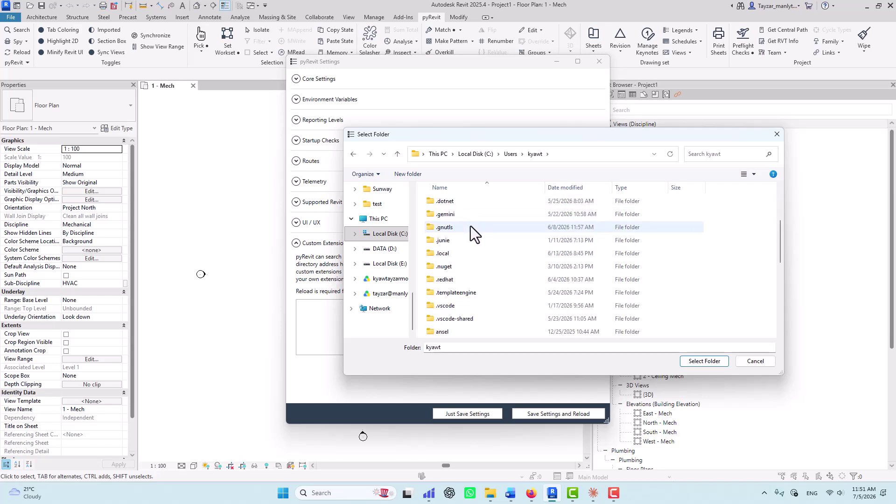
{"action": "double_click", "coordinate": [450, 303]}
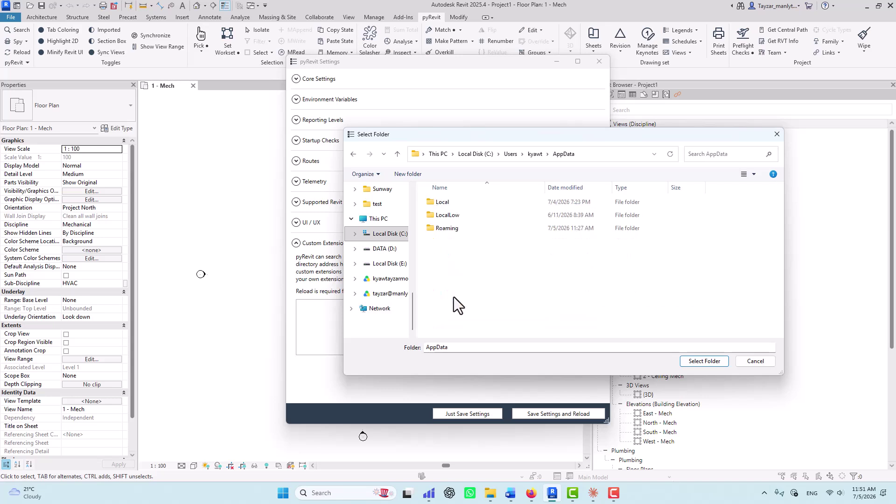
{"action": "double_click", "coordinate": [450, 227]}
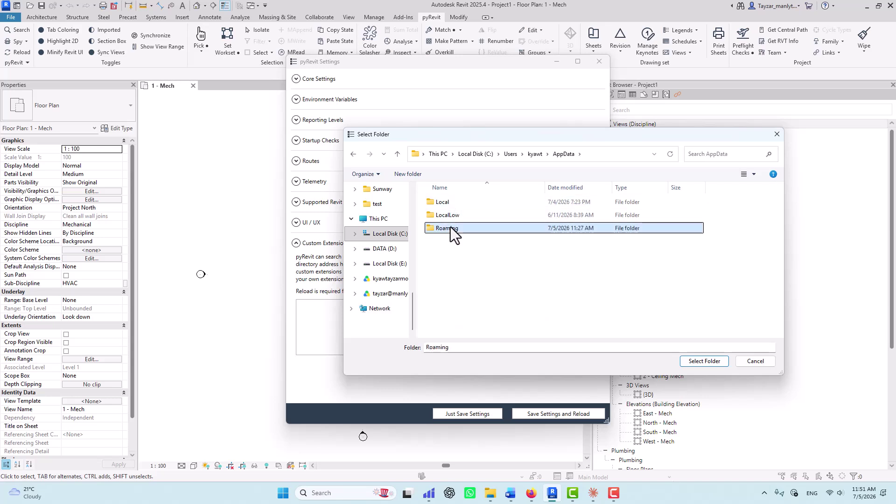
{"action": "scroll", "coordinate": [492, 240], "scroll_direction": "down", "scroll_amount": 10}
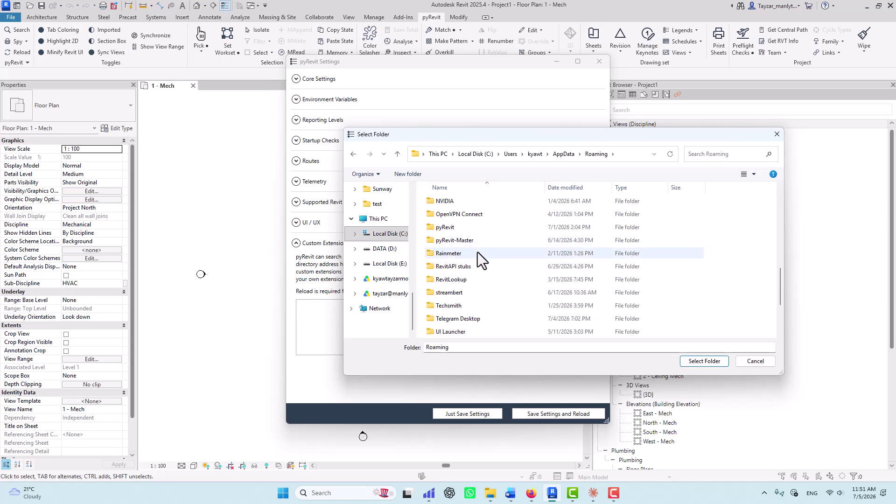
{"action": "double_click", "coordinate": [461, 228]}
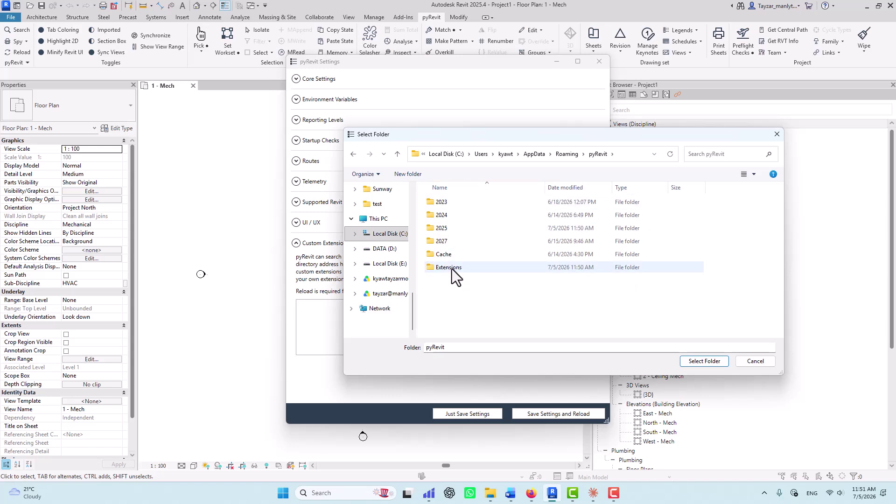
{"action": "double_click", "coordinate": [451, 268]}
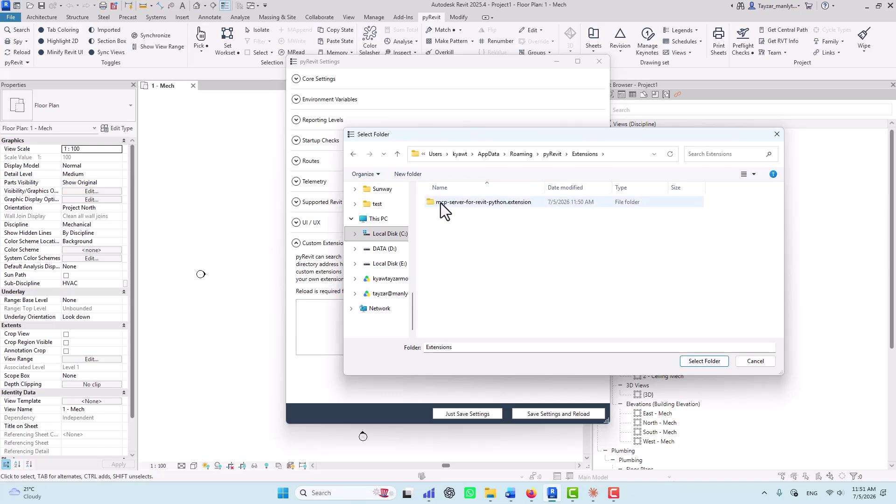
{"action": "left_click", "coordinate": [465, 204]}
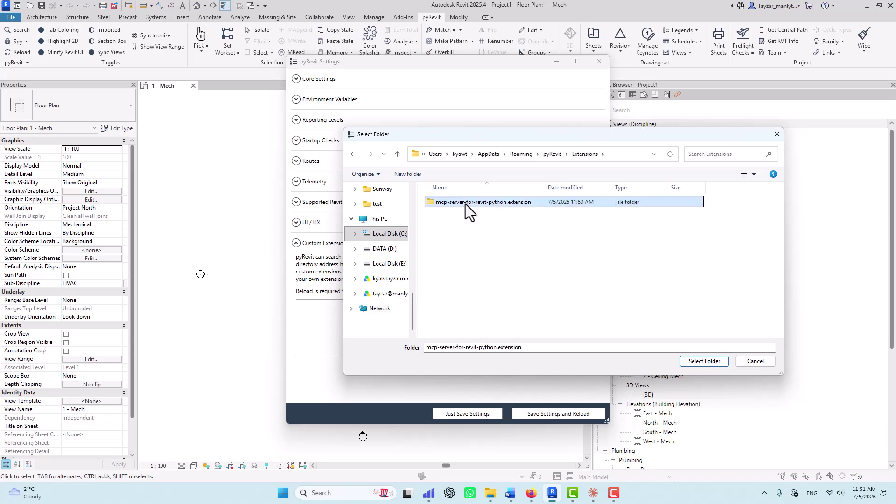
{"action": "left_click", "coordinate": [702, 360]}
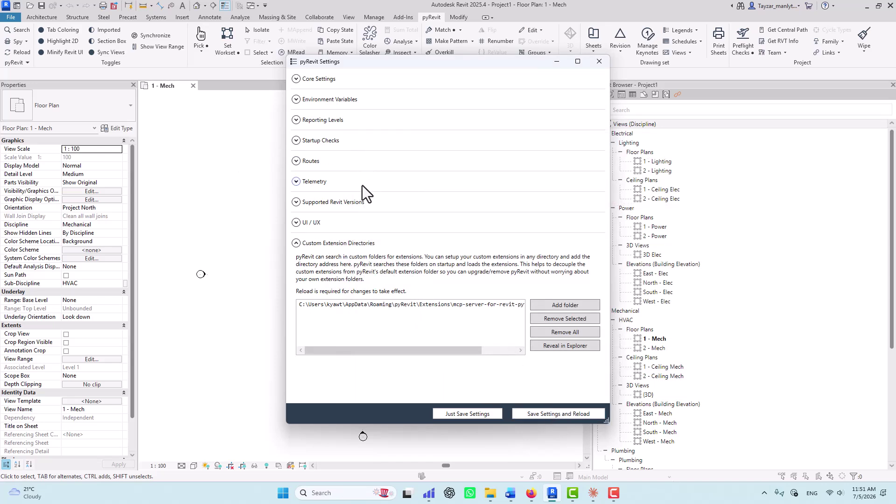
Expand the Routes settings to check the Routes Server, and save the pyRevit settings with a reload
{"action": "left_click", "coordinate": [299, 163]}
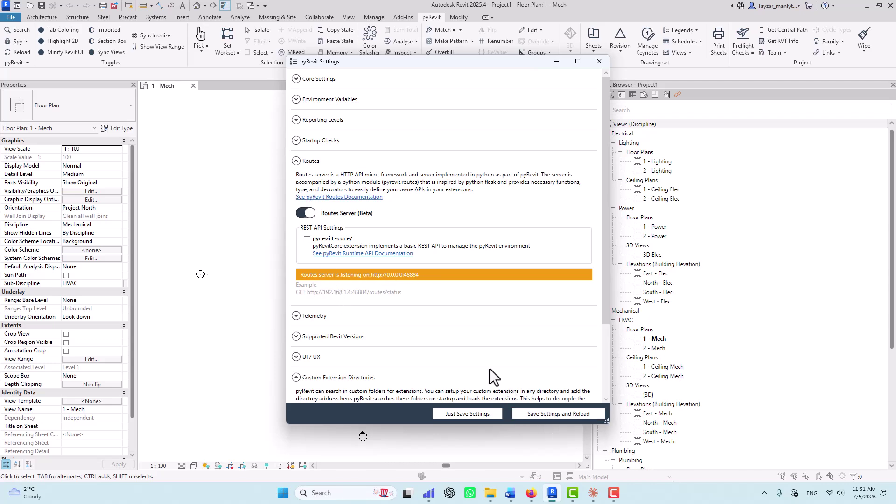
{"action": "left_click", "coordinate": [540, 413]}
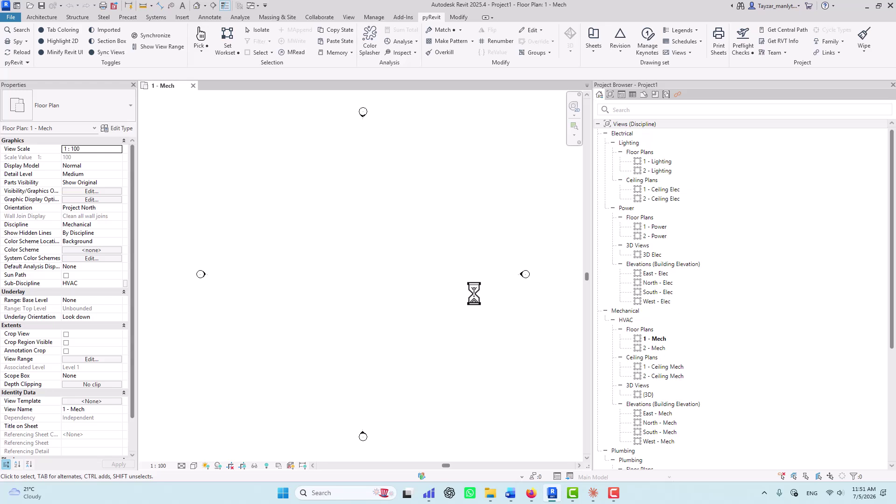
Search Windows for "powershell" and open a Windows PowerShell window over the Revit view
{"action": "left_click", "coordinate": [340, 491]}
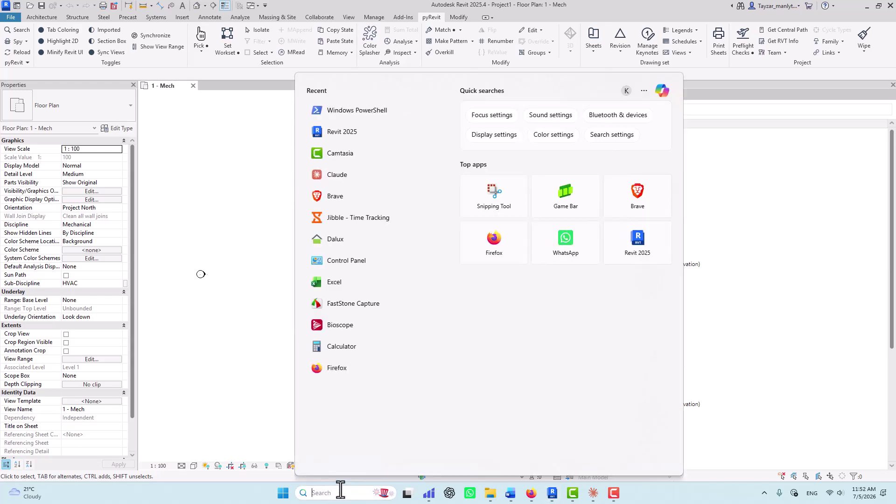
{"action": "type", "text": "pow"}
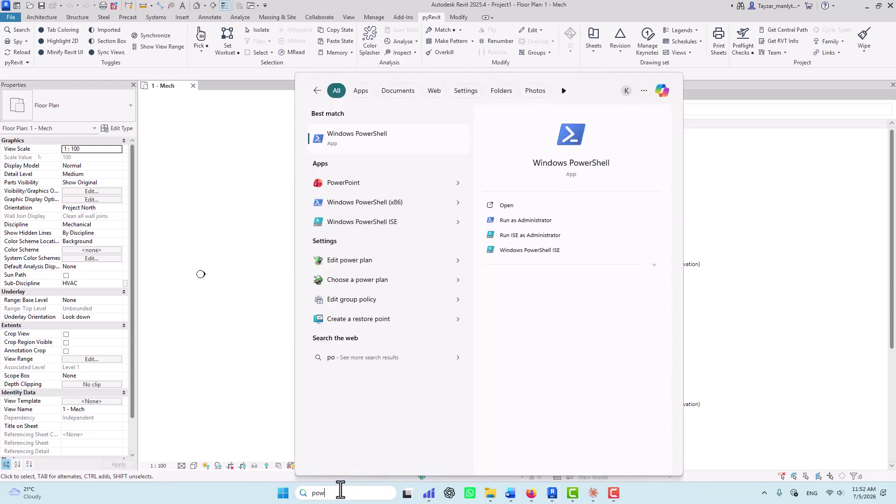
{"action": "type", "text": "ershi"}
{"action": "key", "text": "BackSpace"}
{"action": "type", "text": "ershell"}
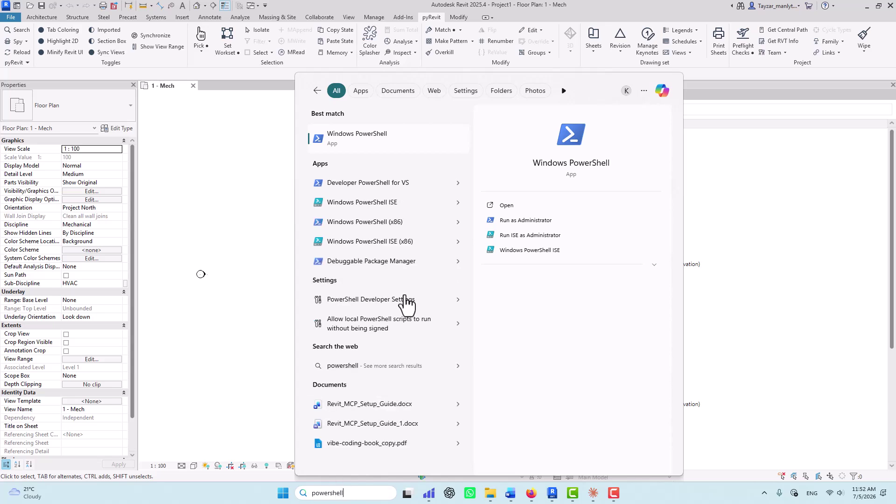
{"action": "left_click", "coordinate": [379, 148]}
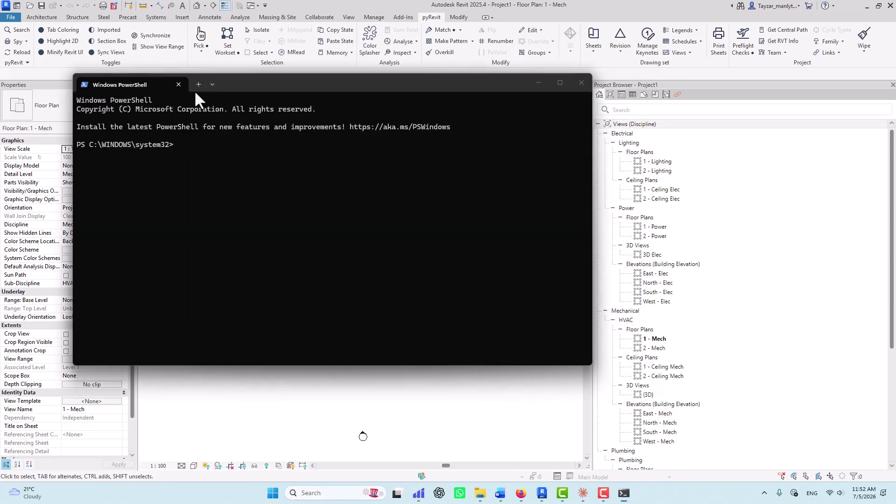
{"action": "left_click_drag", "start_coordinate": [241, 77], "coordinate": [349, 101]}
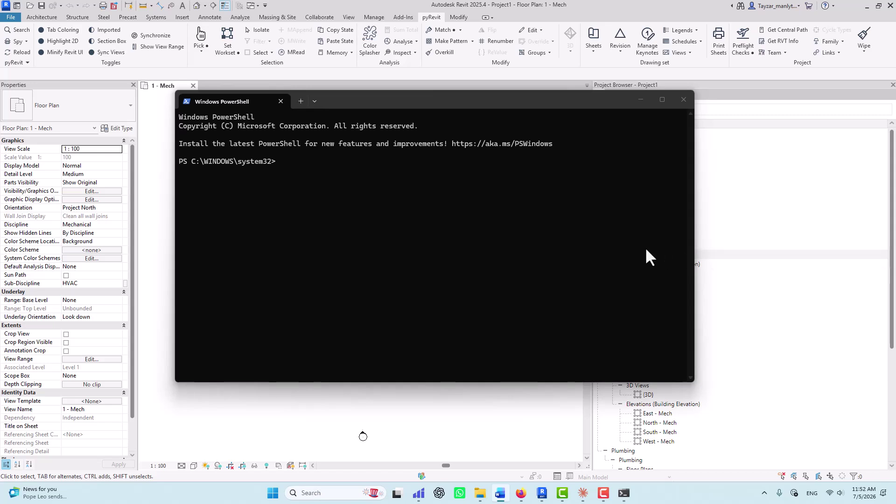
{"action": "left_click", "coordinate": [445, 217]}
{"action": "type", "text": "Invoke-WebRequest http://localhost:48884/revit_mcp/status/ -UseBasicParsing"}
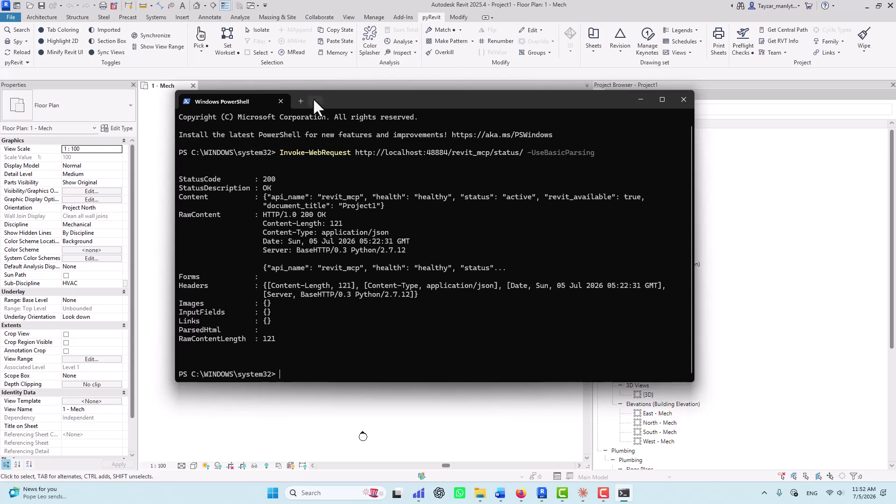
{"action": "left_click_drag", "start_coordinate": [354, 95], "coordinate": [337, 101]}
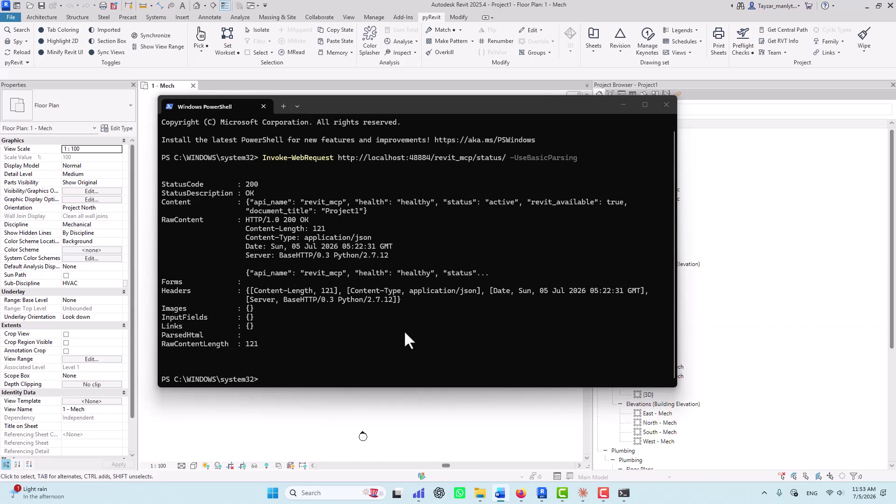
{"action": "left_click", "coordinate": [315, 377]}
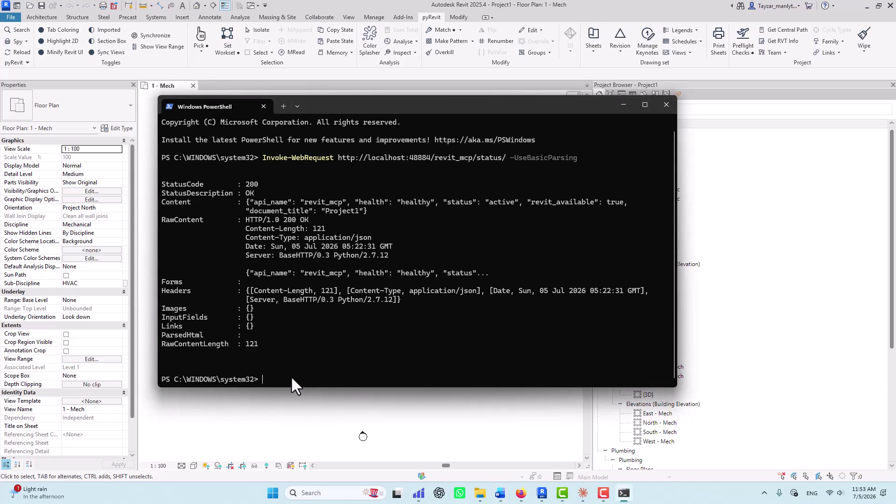
{"action": "type", "text": "powershell -ExecutionPolicy ByPass -c \"irm https://astral.sh/uv/install.ps1 | iex\""}
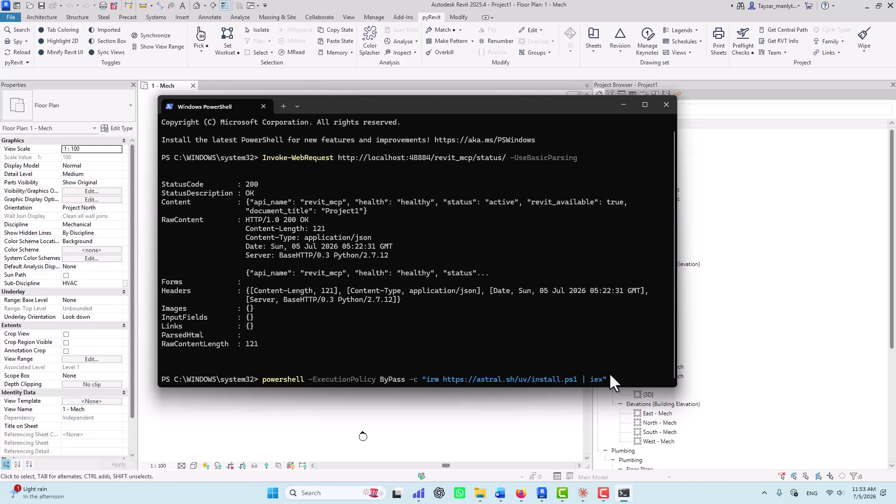
{"action": "key", "text": "Return"}
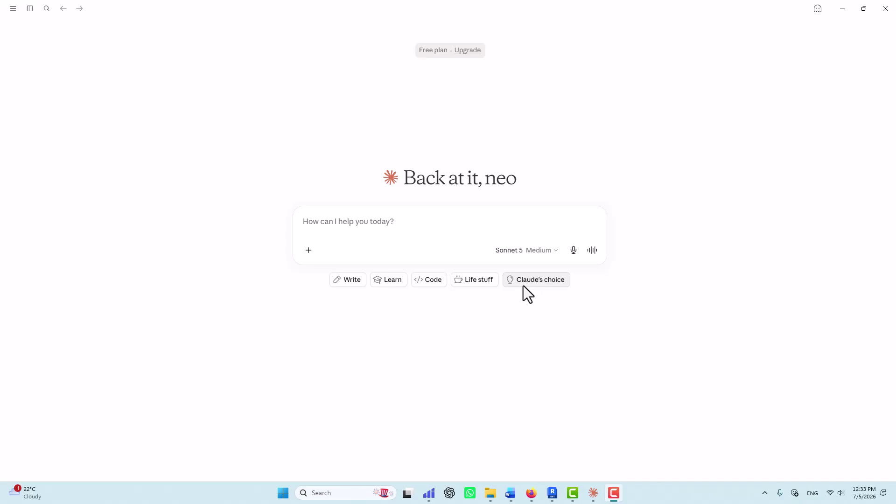
Open claude_desktop_config.json for editing, starting from the local MCP servers section of Claude's developer settings
{"action": "left_click", "coordinate": [13, 9]}
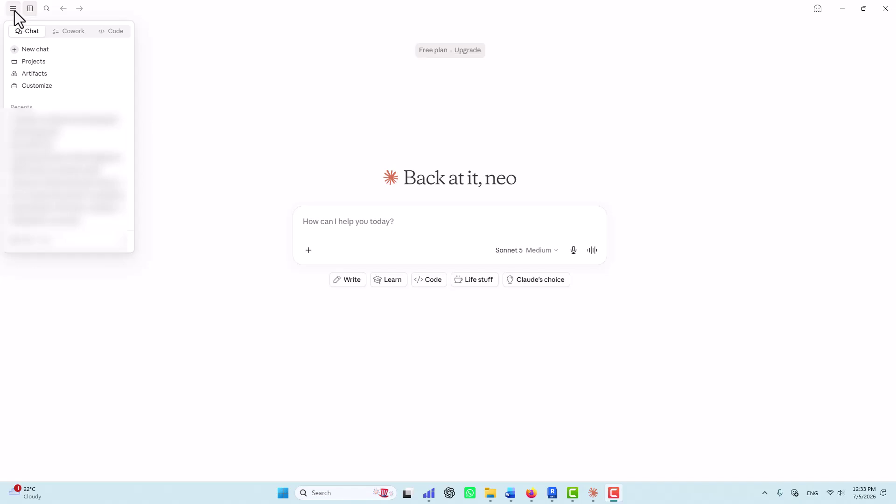
{"action": "left_click", "coordinate": [13, 9]}
{"action": "mouse_move", "coordinate": [39, 23]}
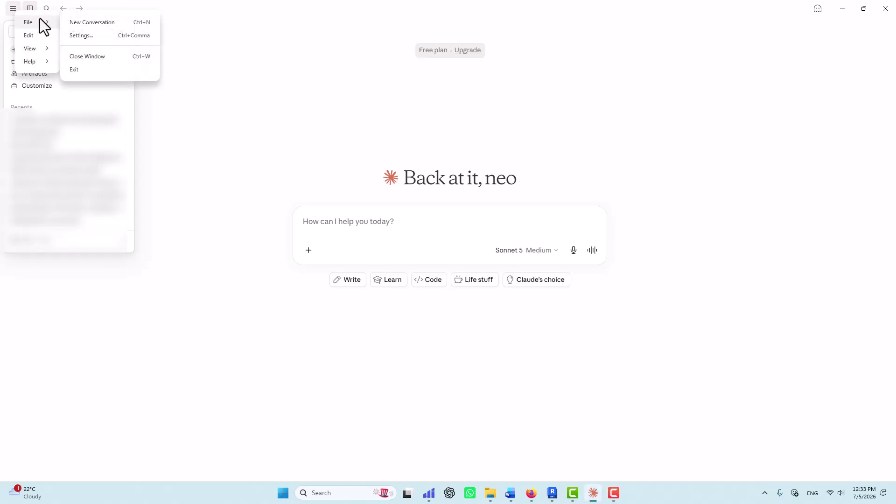
{"action": "left_click", "coordinate": [92, 36]}
{"action": "left_click", "coordinate": [262, 273]}
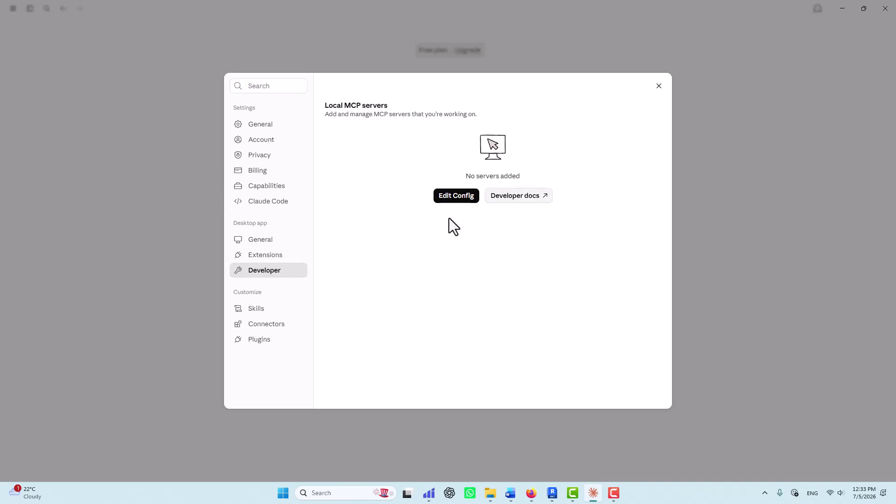
{"action": "left_click", "coordinate": [457, 196]}
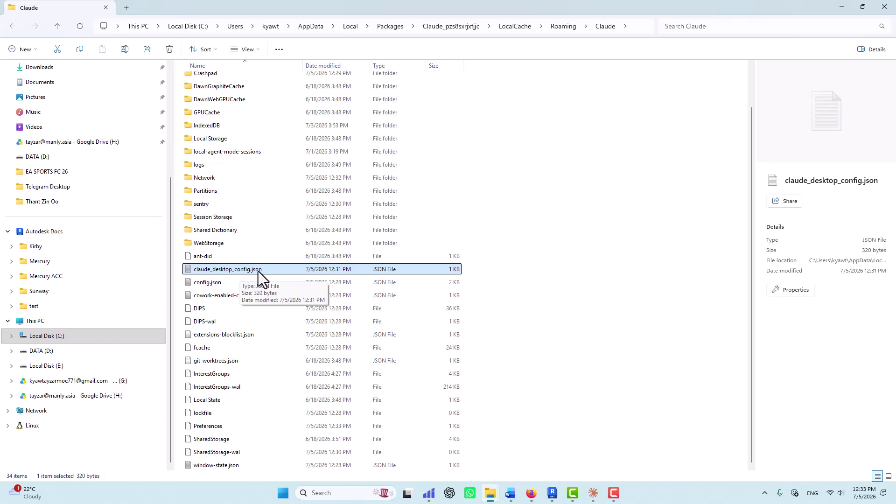
{"action": "double_click", "coordinate": [259, 271]}
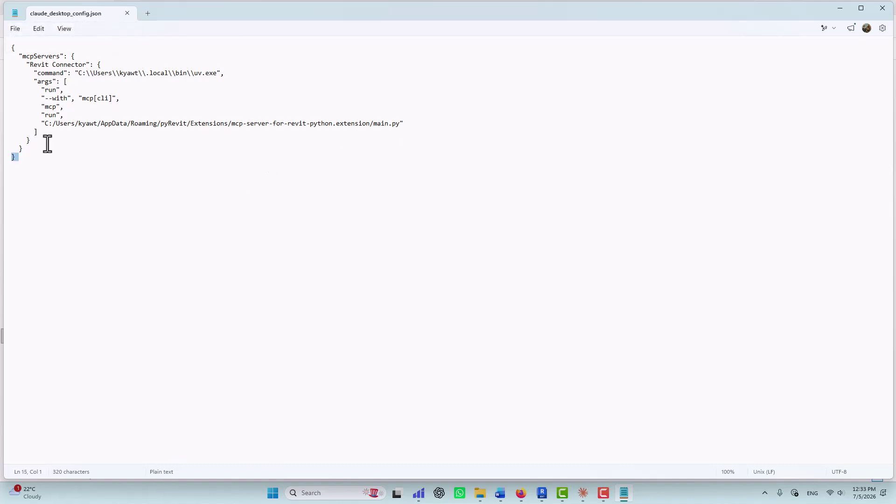
Replace the whole config text with the "Revit Connector" mcpServers template from the Word document, with <username> placeholders in both paths
{"action": "key", "text": "ctrl+a"}
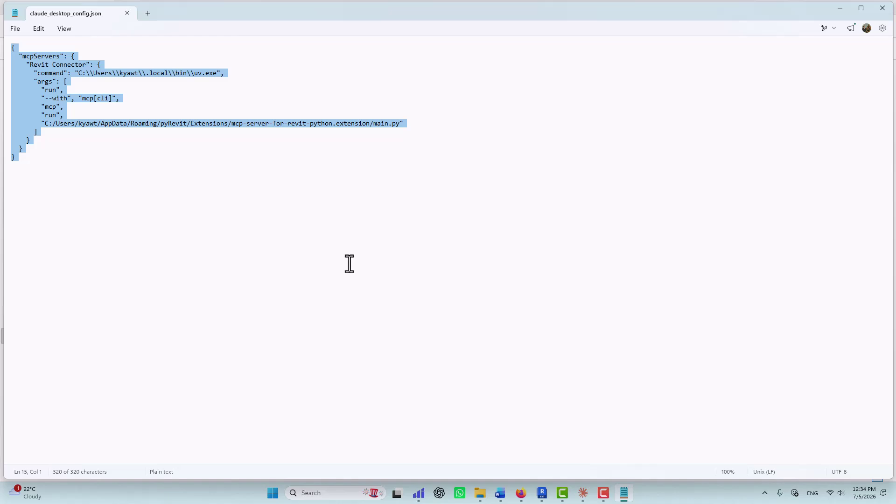
{"action": "left_click", "coordinate": [306, 238]}
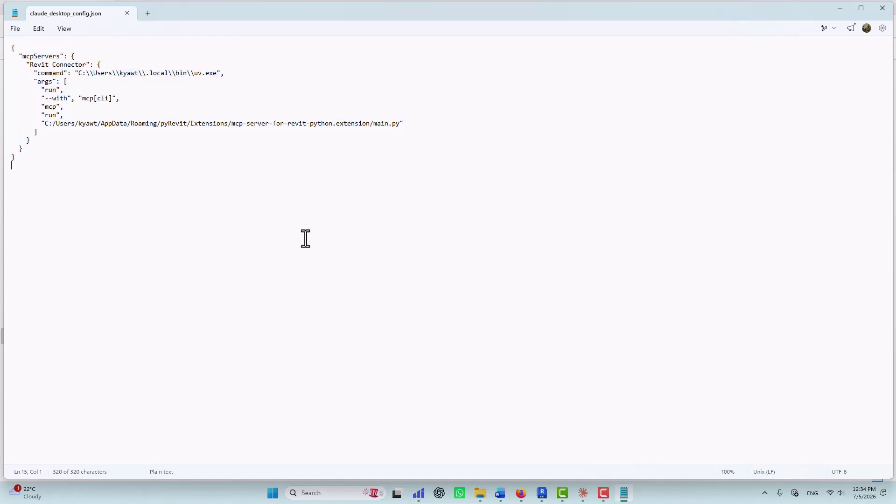
{"action": "left_click_drag", "start_coordinate": [136, 188], "coordinate": [15, 41]}
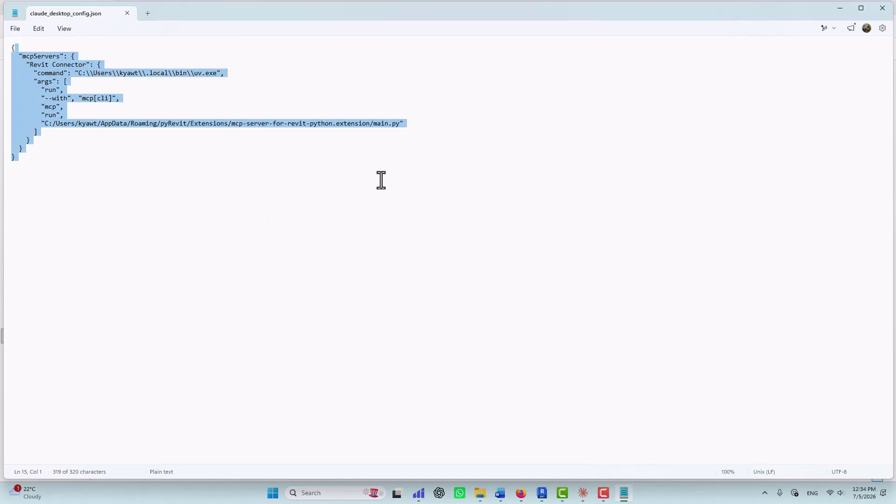
{"action": "left_click", "coordinate": [100, 165]}
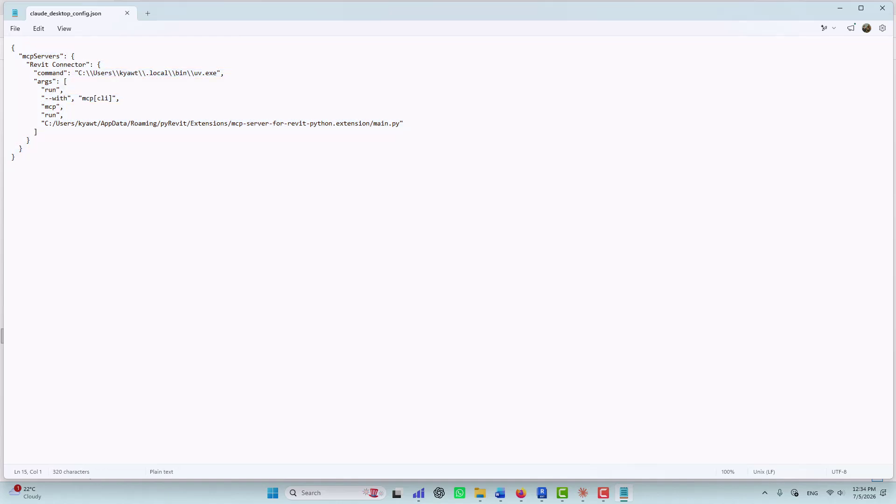
{"action": "left_click", "coordinate": [500, 493]}
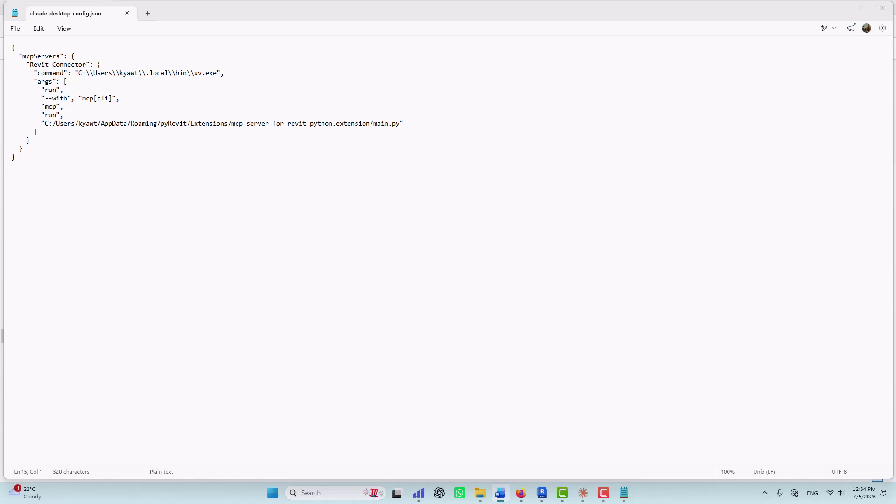
{"action": "left_click", "coordinate": [201, 165]}
{"action": "left_click_drag", "start_coordinate": [182, 171], "coordinate": [2, 4]}
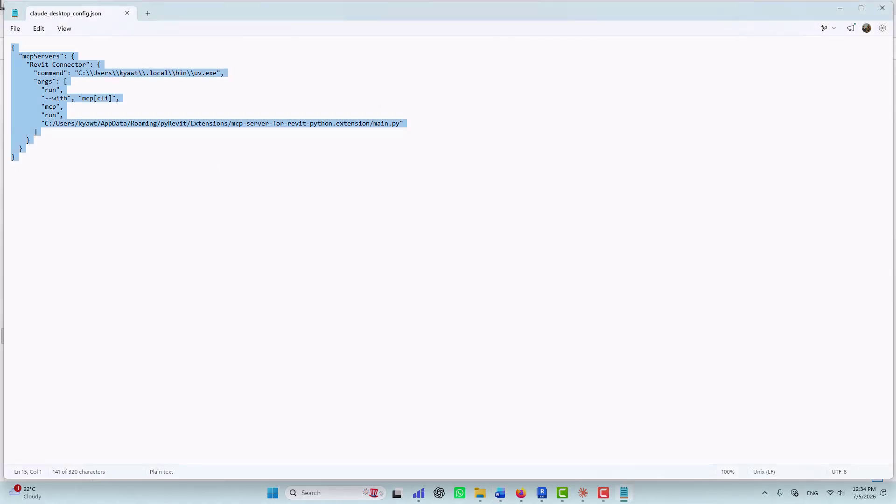
{"action": "type", "text": "{   \"mcpServers\": {     \"Revit Connector\": {       \"command\": \"C:\\\\Users\\\\<username>\\\\.local\\\\bin\\\\uv.exe\",       \"args\": [         \"run\",         \"--with\", \"mcp[cli]\",         \"mcp\",         \"run\",         \"C:/Users/<username>/AppData/Roaming/pyRevit/Extensions/mcp-server-for-revit-python.extension/main.py\"       ]     }   } }"}
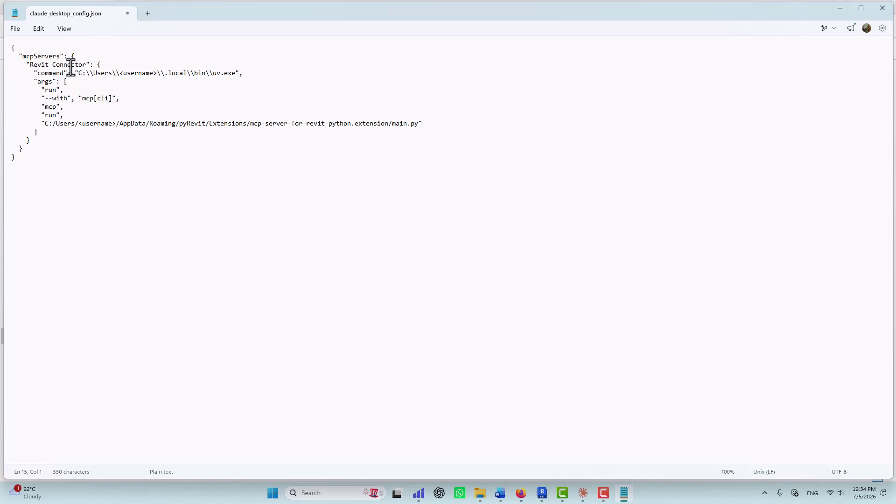
Look up the Windows user folder name in C:\Users for the <username> placeholder, and return to the config file
{"action": "left_click_drag", "start_coordinate": [119, 74], "coordinate": [158, 73]}
{"action": "mouse_move", "coordinate": [486, 495]}
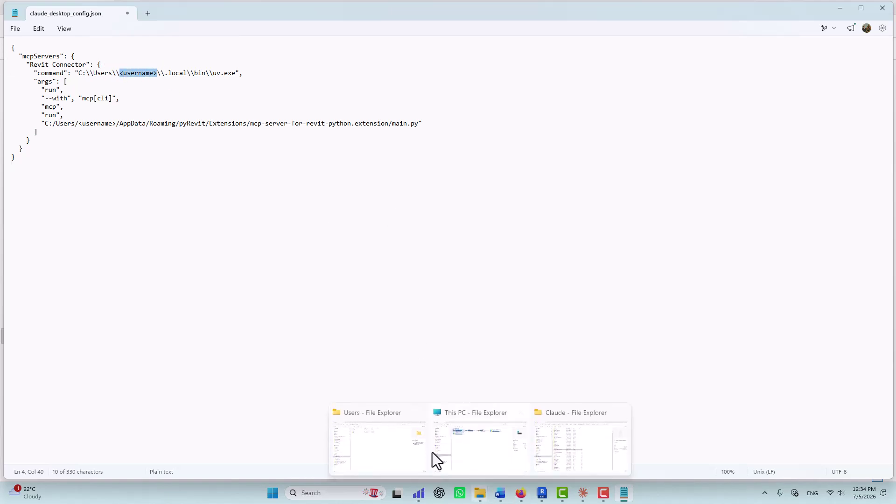
{"action": "left_click", "coordinate": [464, 442]}
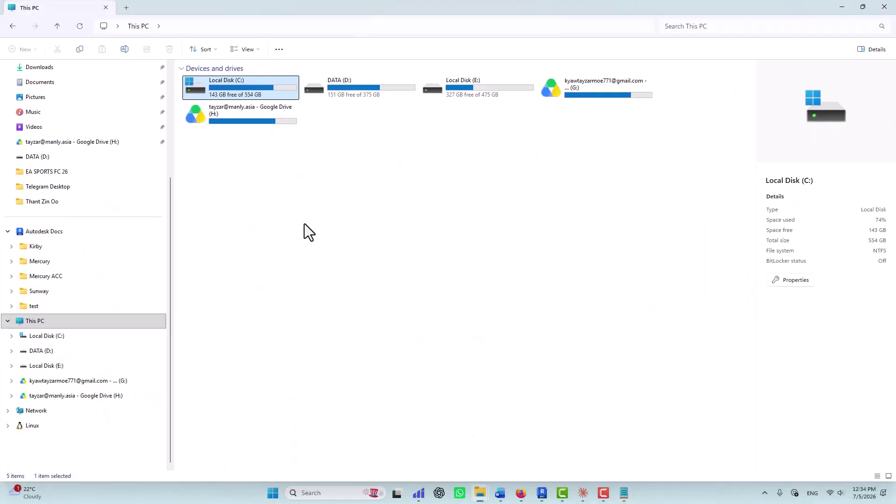
{"action": "double_click", "coordinate": [231, 93]}
{"action": "double_click", "coordinate": [201, 237]}
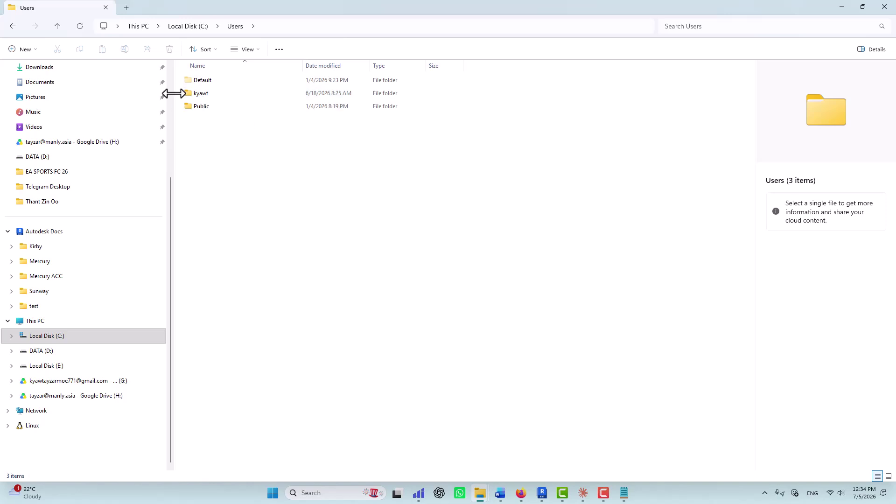
{"action": "left_click", "coordinate": [842, 7]}
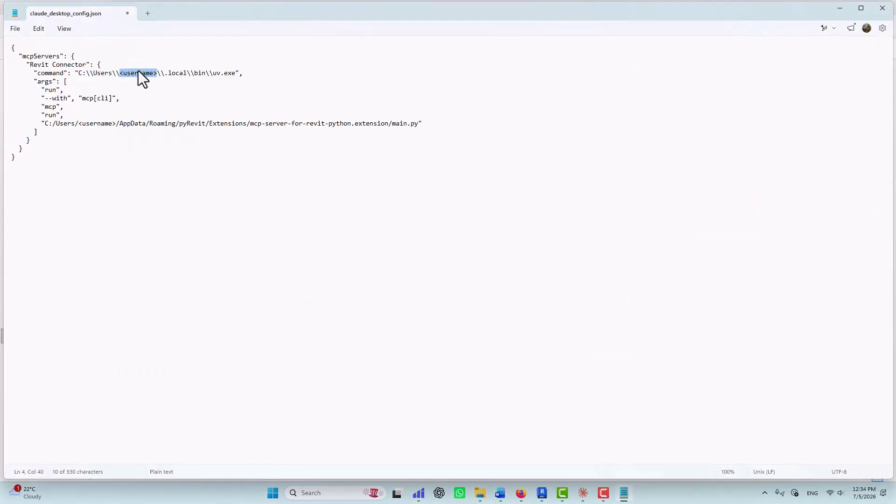
Replace the <username> placeholders in the uv.exe command path and the main.py path with the Windows user folder name
{"action": "left_click_drag", "start_coordinate": [156, 73], "coordinate": [120, 73]}
{"action": "type", "text": "kyawt"}
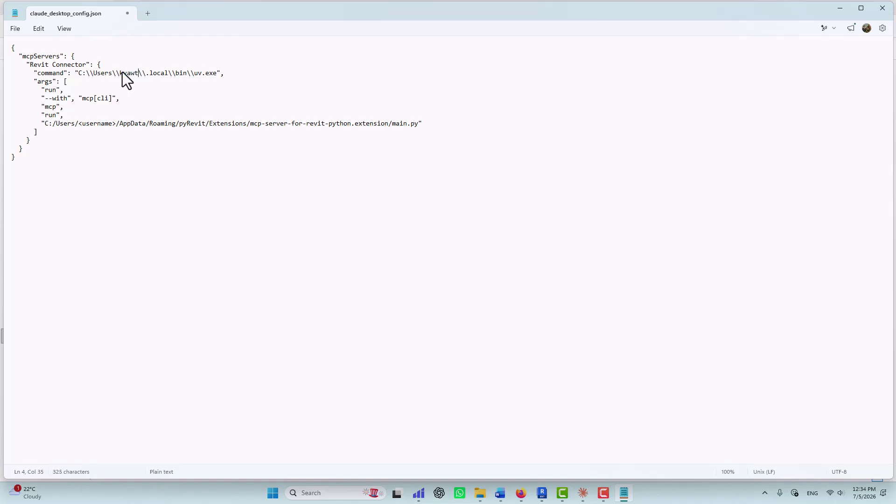
{"action": "double_click", "coordinate": [114, 124]}
{"action": "left_click_drag", "start_coordinate": [108, 126], "coordinate": [79, 127]}
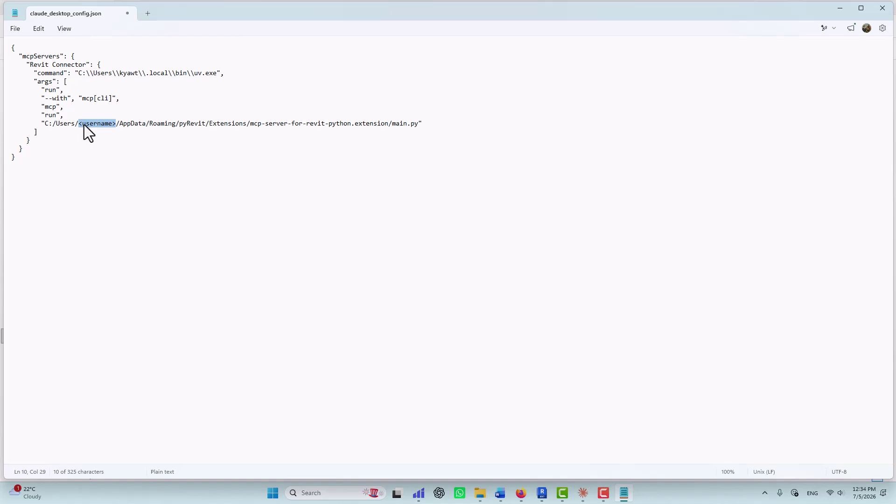
{"action": "type", "text": "kyawt"}
{"action": "left_click", "coordinate": [180, 235]}
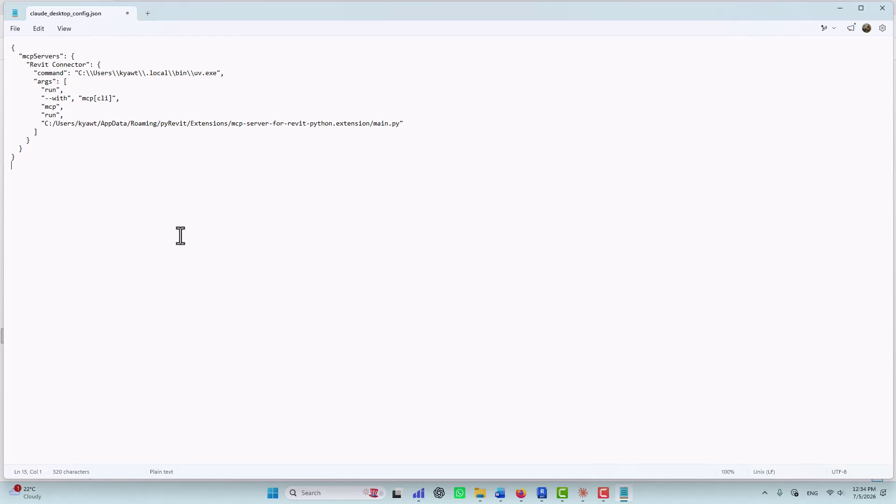
Save claude_desktop_config.json and close the file
{"action": "left_click", "coordinate": [15, 28]}
{"action": "left_click", "coordinate": [23, 123]}
{"action": "left_click", "coordinate": [883, 8]}
Switch to Claude, close its settings and window, and quit the app still running in the background
{"action": "left_click", "coordinate": [594, 494]}
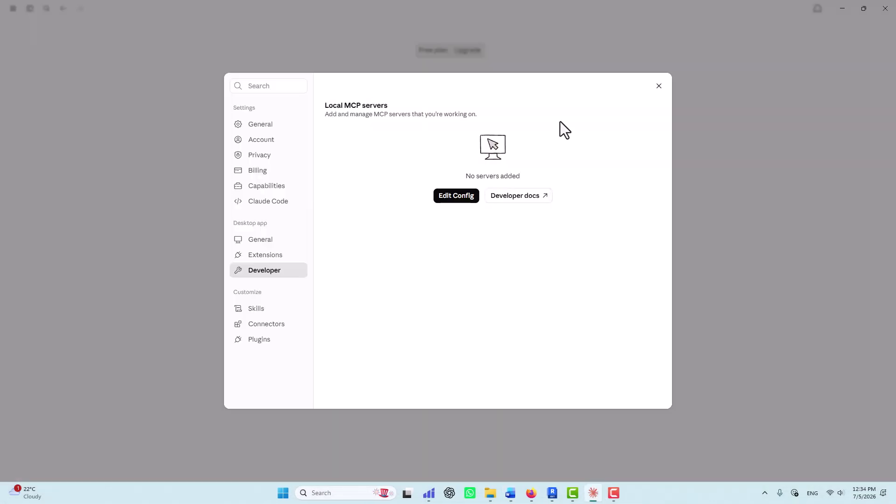
{"action": "left_click", "coordinate": [659, 86]}
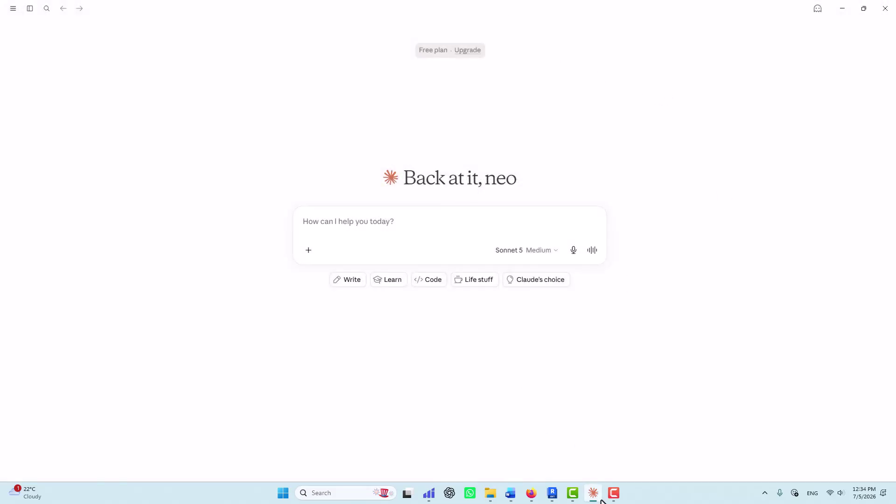
{"action": "mouse_move", "coordinate": [600, 499]}
{"action": "left_click", "coordinate": [634, 412]}
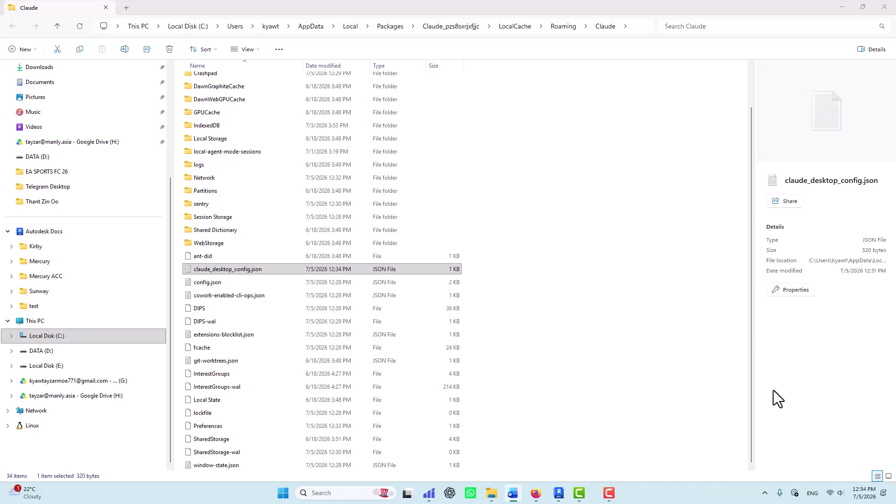
{"action": "left_click", "coordinate": [765, 493]}
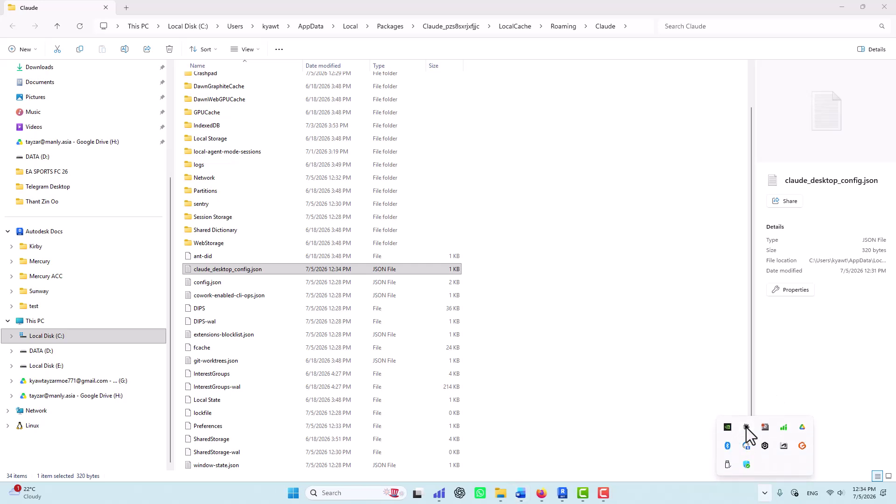
{"action": "right_click", "coordinate": [746, 427]}
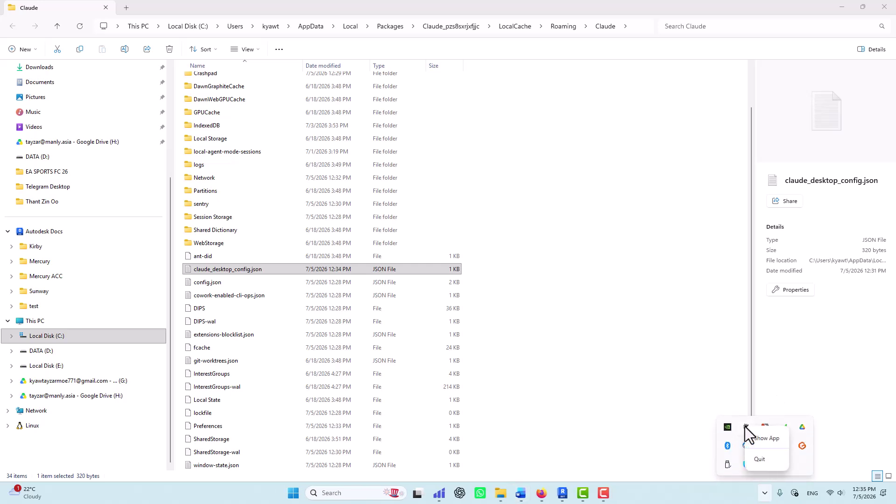
{"action": "left_click", "coordinate": [764, 461]}
Relaunch Claude through Windows search and maximize its window
{"action": "left_click", "coordinate": [373, 491]}
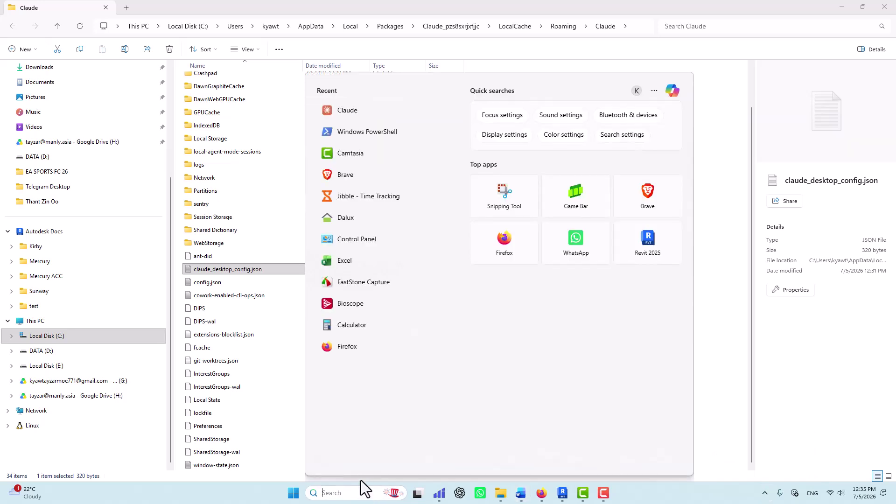
{"action": "type", "text": "c"}
{"action": "left_click", "coordinate": [356, 195]}
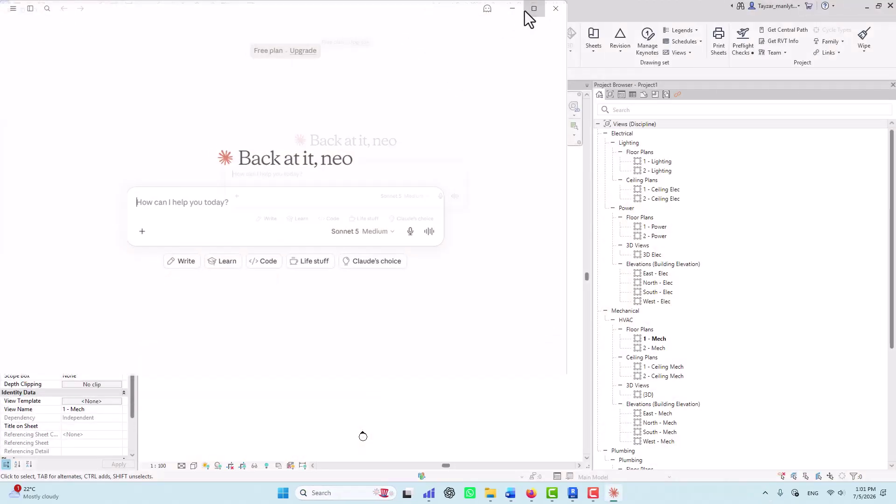
{"action": "left_click", "coordinate": [525, 10]}
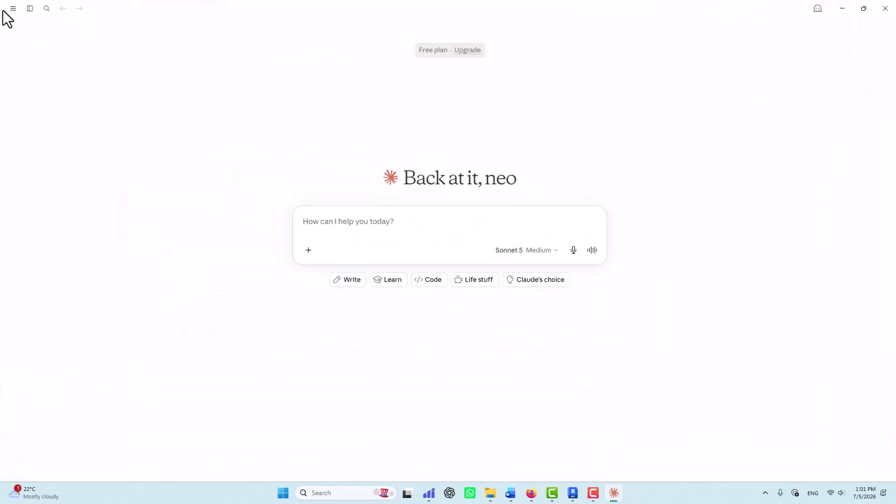
Check the status of Revit Connector under the local MCP servers and its entry in the chat's connectors
{"action": "left_click", "coordinate": [11, 9]}
{"action": "left_click", "coordinate": [13, 12]}
{"action": "mouse_move", "coordinate": [29, 25]}
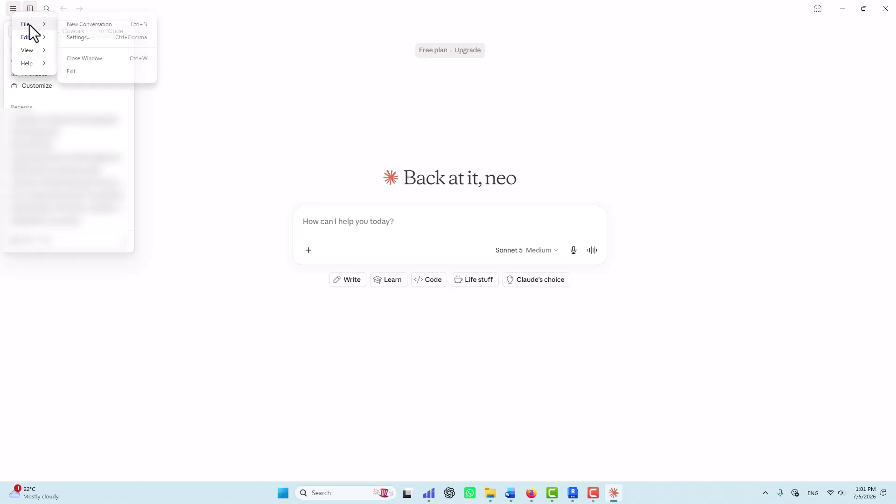
{"action": "left_click", "coordinate": [77, 38]}
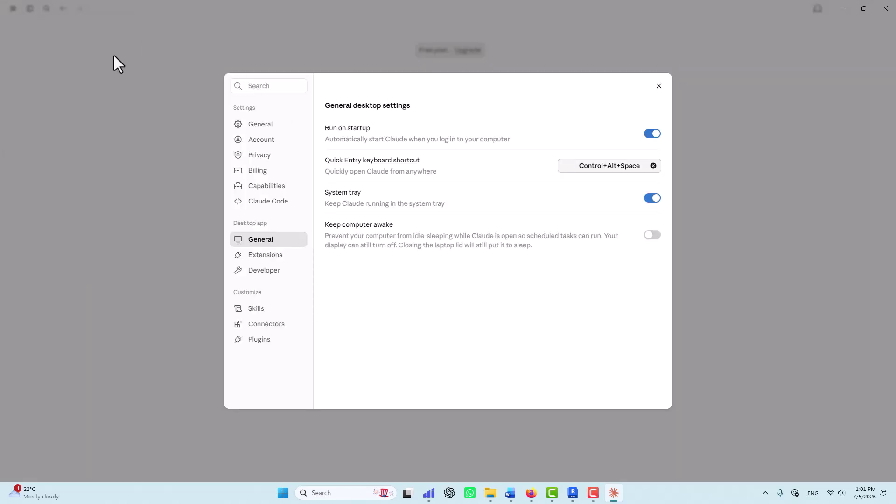
{"action": "left_click", "coordinate": [277, 275]}
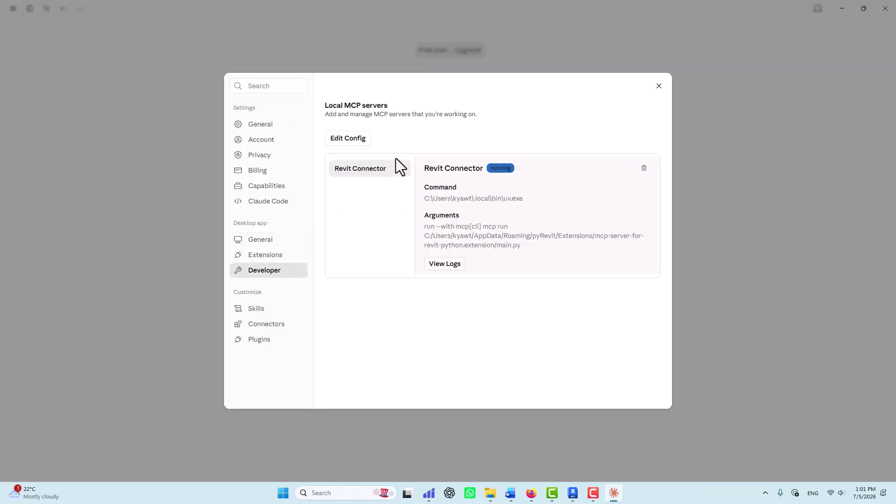
{"action": "left_click", "coordinate": [659, 85]}
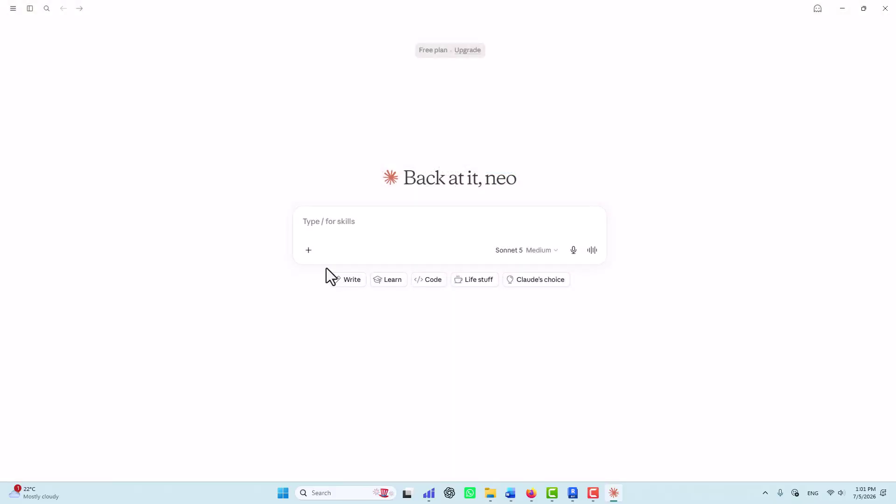
{"action": "left_click", "coordinate": [309, 251]}
{"action": "mouse_move", "coordinate": [360, 321]}
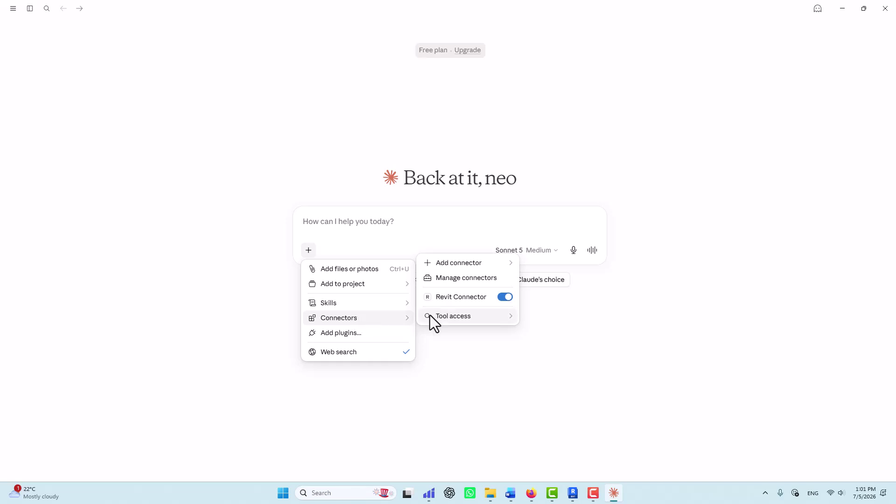
Send Claude the prompt "test revit" to test the connection
{"action": "left_click", "coordinate": [331, 218]}
{"action": "type", "text": "tes"}
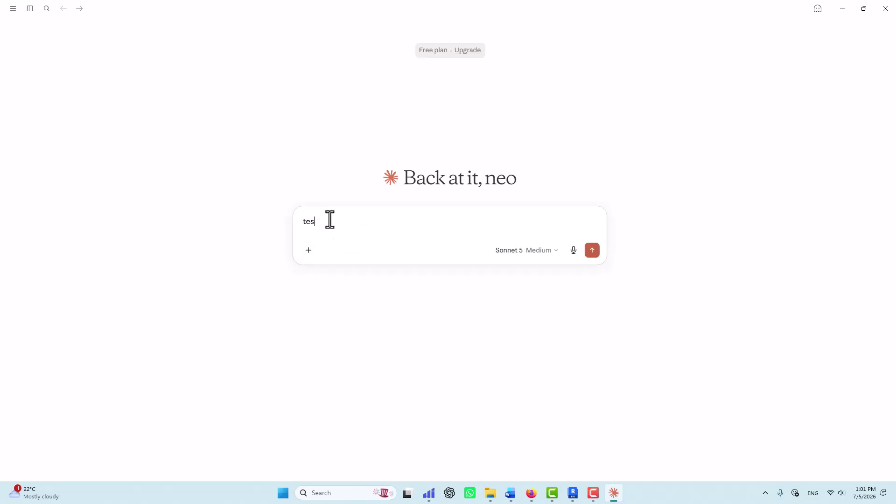
{"action": "type", "text": "t revit \\"}
{"action": "key", "text": "Return"}
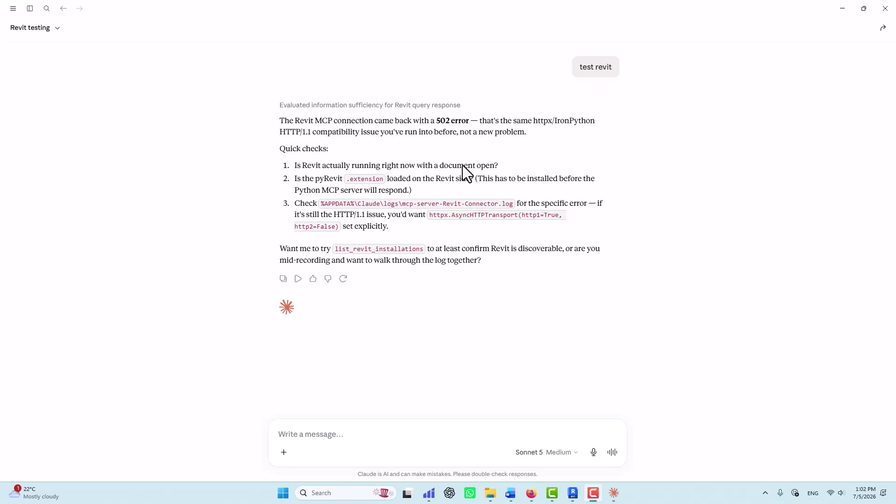
Switch to File Explorer and copy main.py from the root of drive C
{"action": "left_click", "coordinate": [490, 493]}
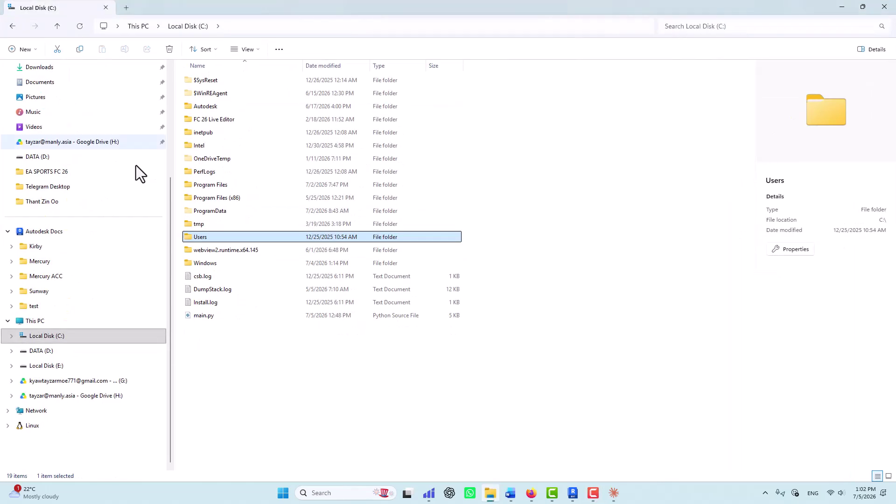
{"action": "left_click", "coordinate": [215, 325]}
{"action": "left_click", "coordinate": [210, 317]}
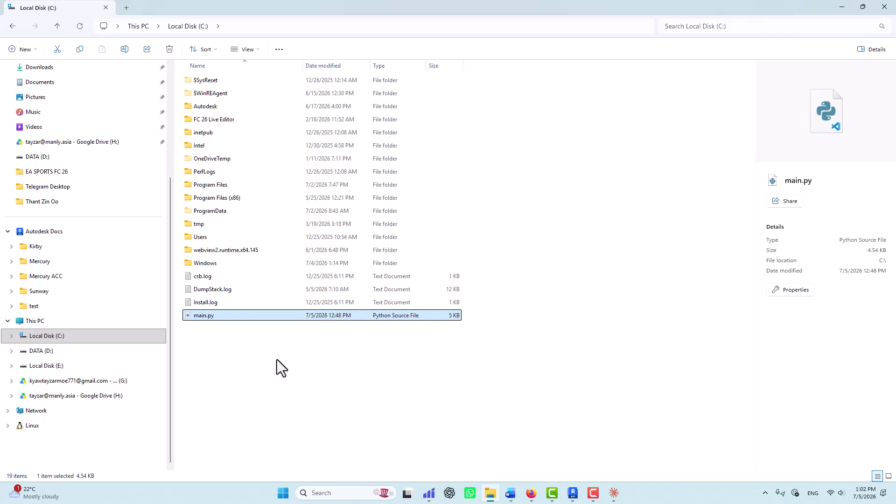
{"action": "key", "text": "ctrl+c"}
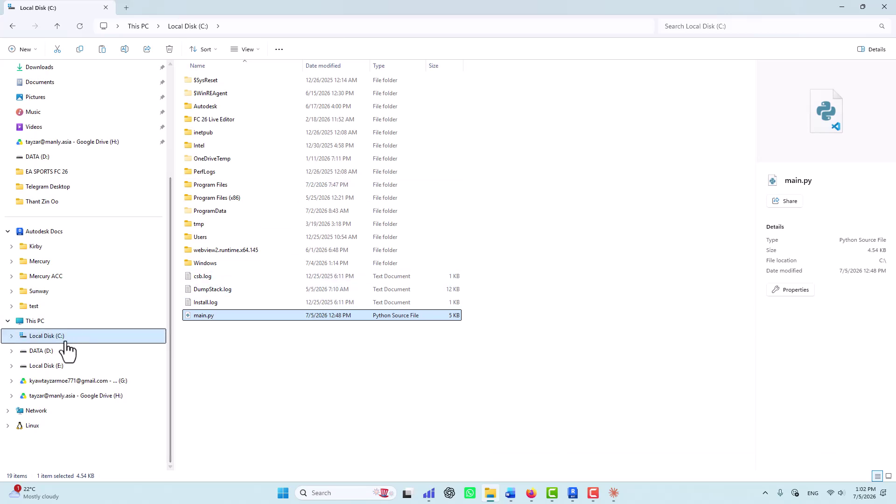
Browse from drive C through Users and the user's profile folder to AppData\Roaming
{"action": "left_click", "coordinate": [11, 336]}
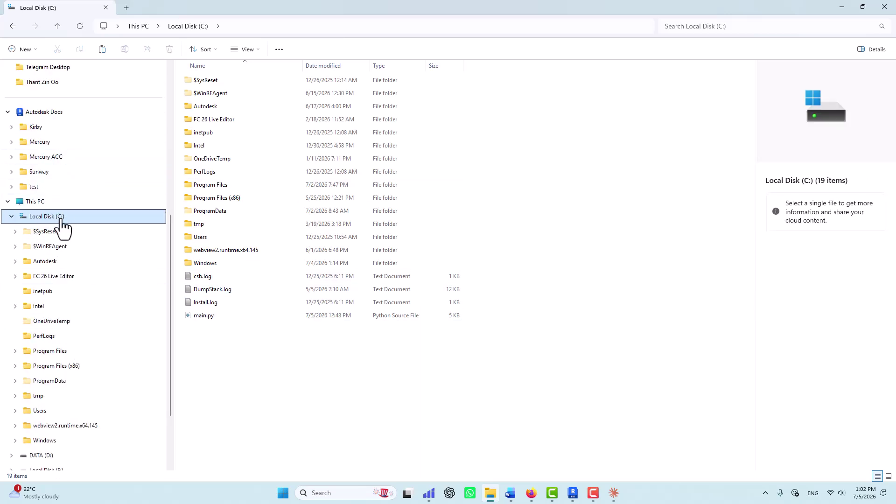
{"action": "double_click", "coordinate": [210, 237]}
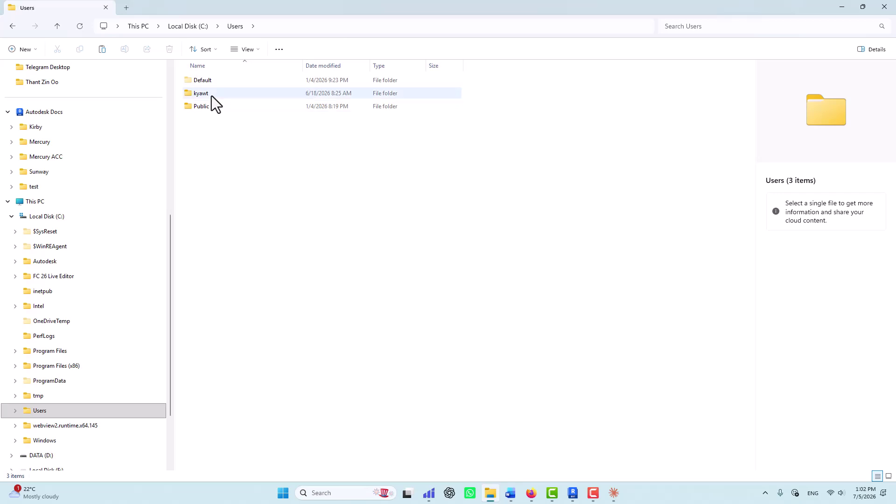
{"action": "left_click", "coordinate": [211, 97]}
{"action": "double_click", "coordinate": [212, 96]}
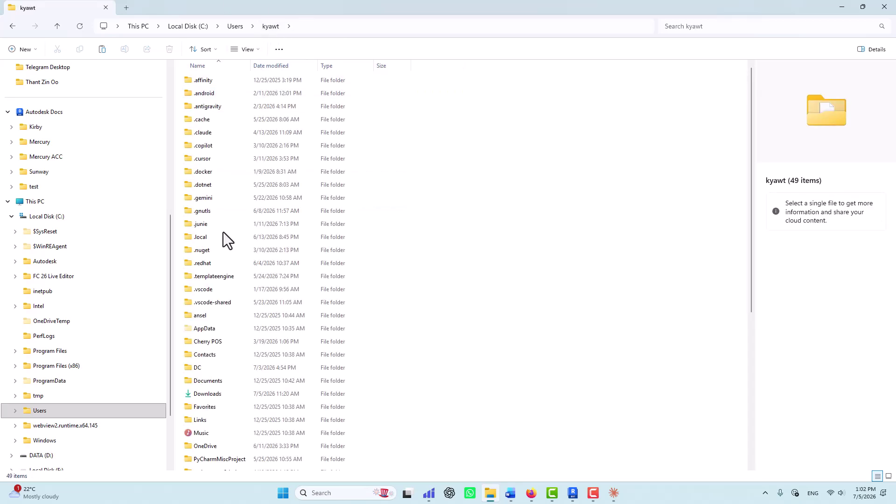
{"action": "double_click", "coordinate": [203, 329]}
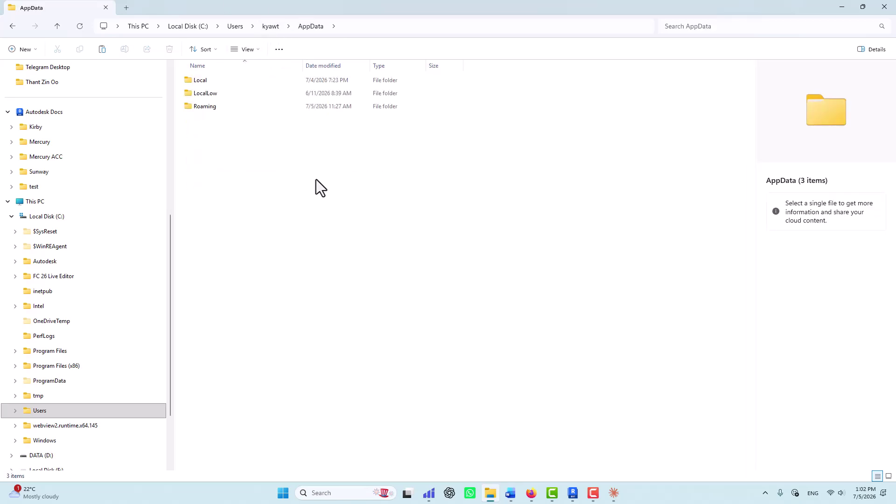
{"action": "double_click", "coordinate": [211, 108]}
Go back to AppData, look at the setting for showing hidden items, and return to the user's profile folder
{"action": "left_click", "coordinate": [316, 26]}
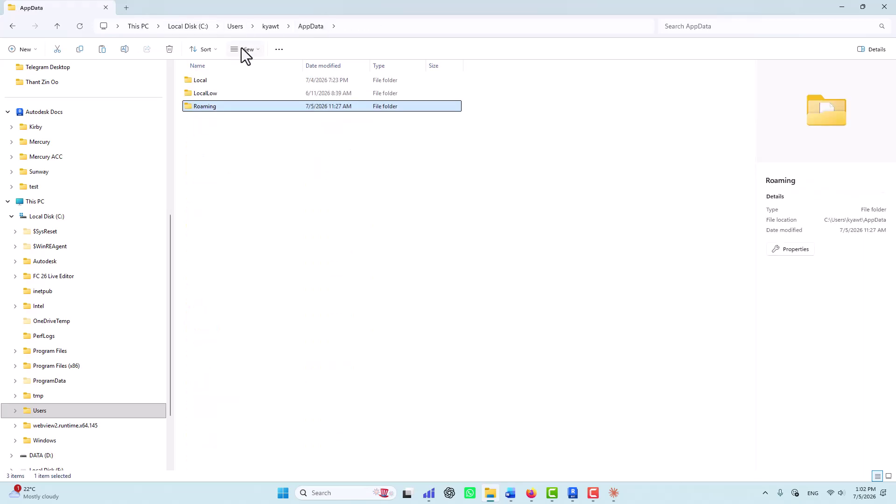
{"action": "left_click", "coordinate": [245, 49]}
{"action": "mouse_move", "coordinate": [254, 224]}
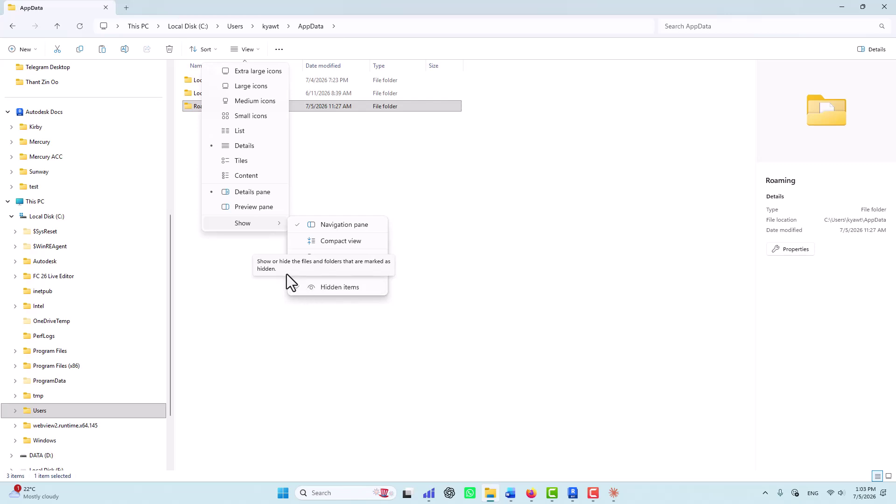
{"action": "left_click", "coordinate": [265, 25]}
{"action": "left_click", "coordinate": [267, 24]}
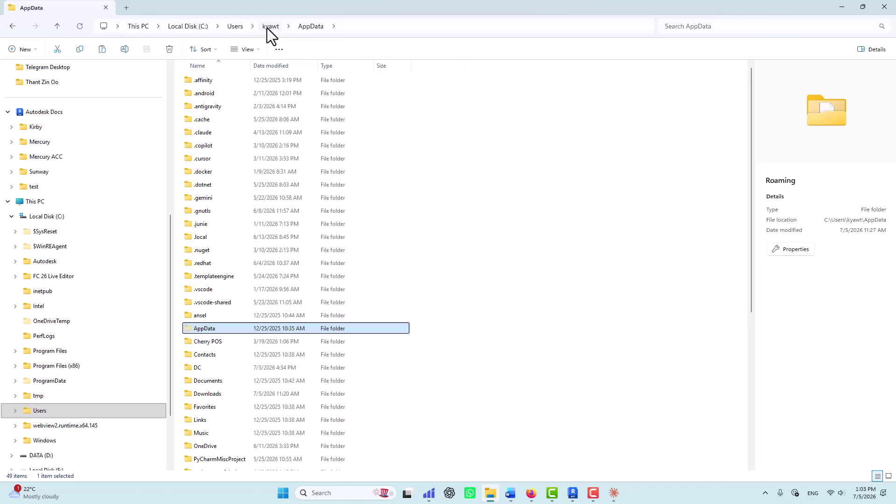
Open the mcp-server-for-revit-python.extension folder under AppData\Roaming\pyRevit\Extensions
{"action": "double_click", "coordinate": [225, 329]}
{"action": "double_click", "coordinate": [213, 105]}
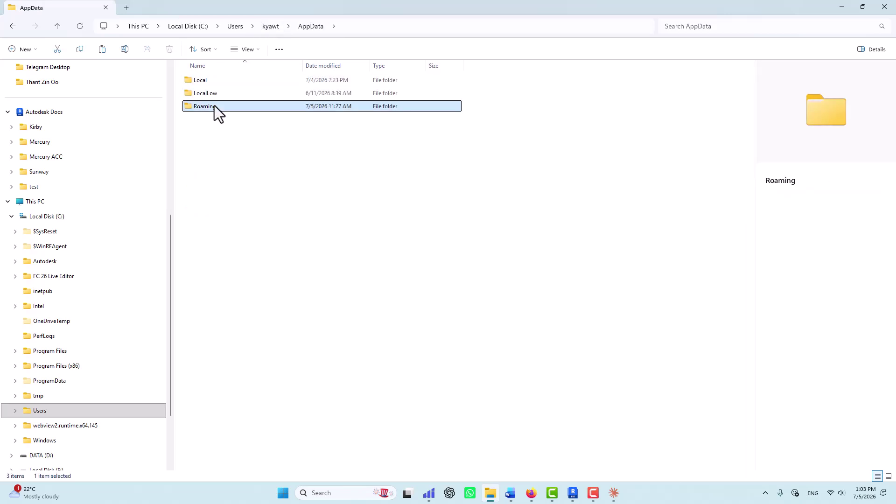
{"action": "scroll", "coordinate": [212, 159], "scroll_direction": "down", "scroll_amount": 3}
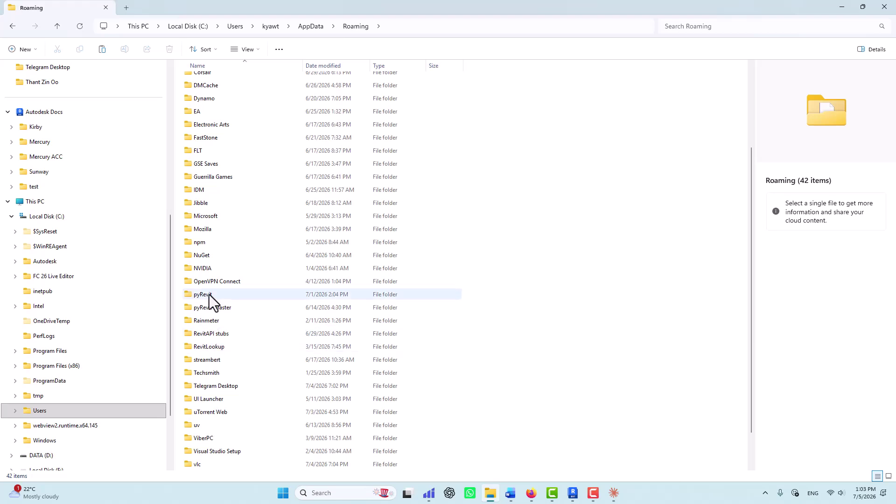
{"action": "scroll", "coordinate": [217, 320], "scroll_direction": "down", "scroll_amount": 1}
{"action": "scroll", "coordinate": [216, 348], "scroll_direction": "up", "scroll_amount": 2}
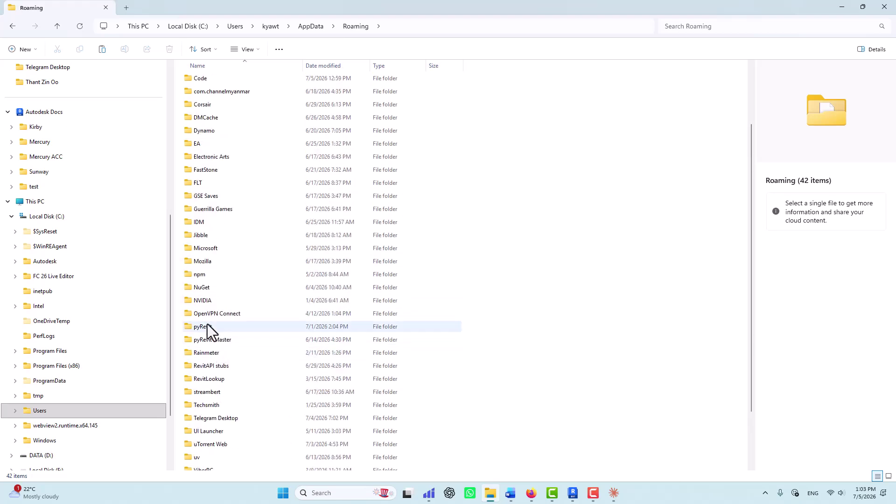
{"action": "double_click", "coordinate": [207, 323]}
{"action": "double_click", "coordinate": [216, 146]}
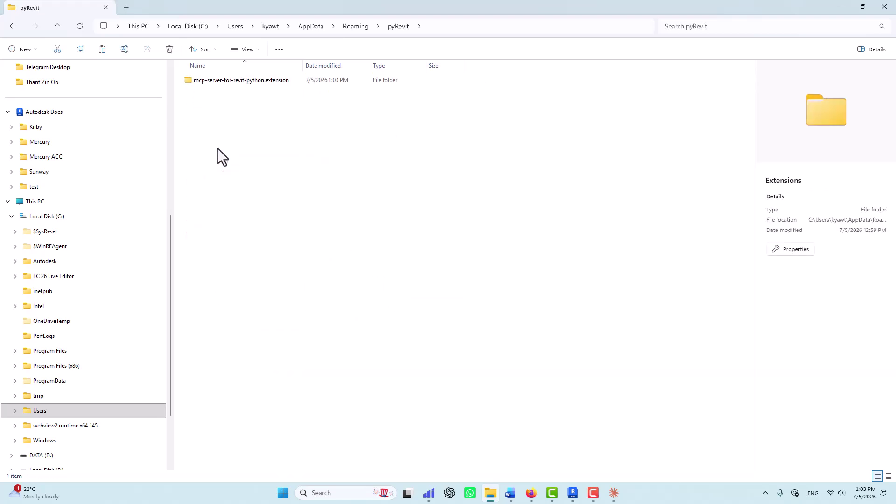
{"action": "double_click", "coordinate": [222, 80]}
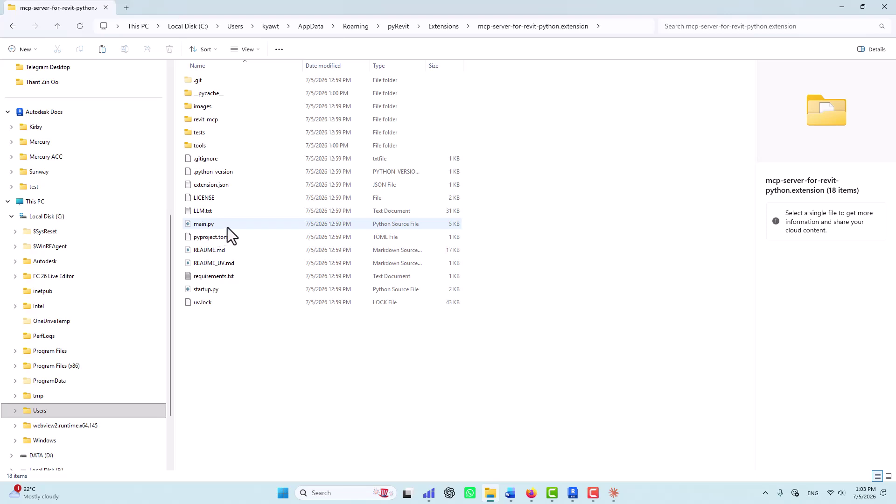
Paste main.py into the extension folder, replacing the existing file, and close File Explorer
{"action": "right_click", "coordinate": [281, 394]}
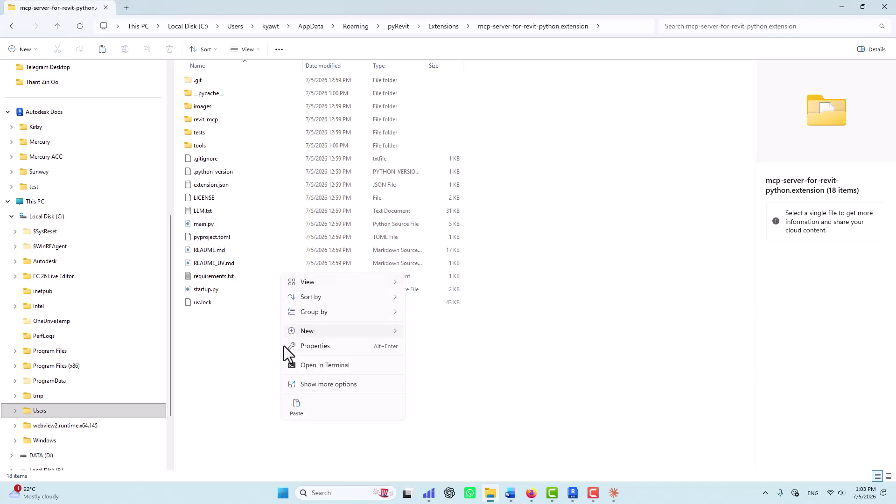
{"action": "left_click", "coordinate": [297, 407]}
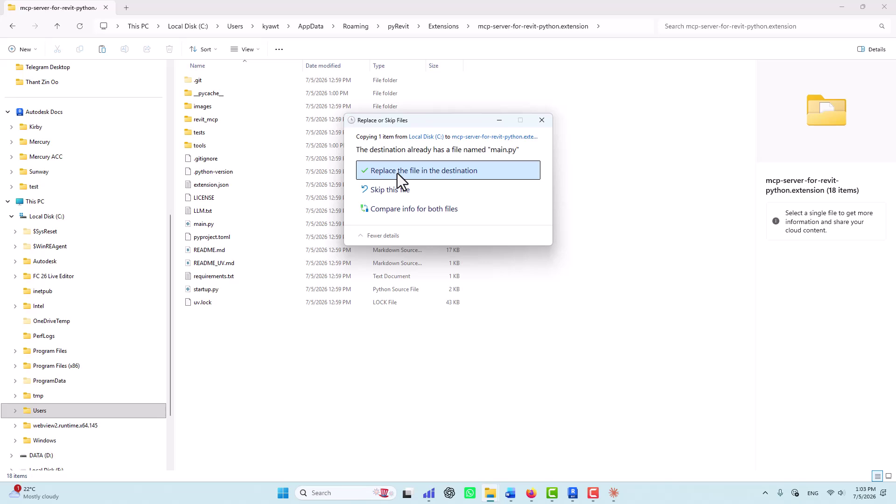
{"action": "left_click", "coordinate": [397, 173]}
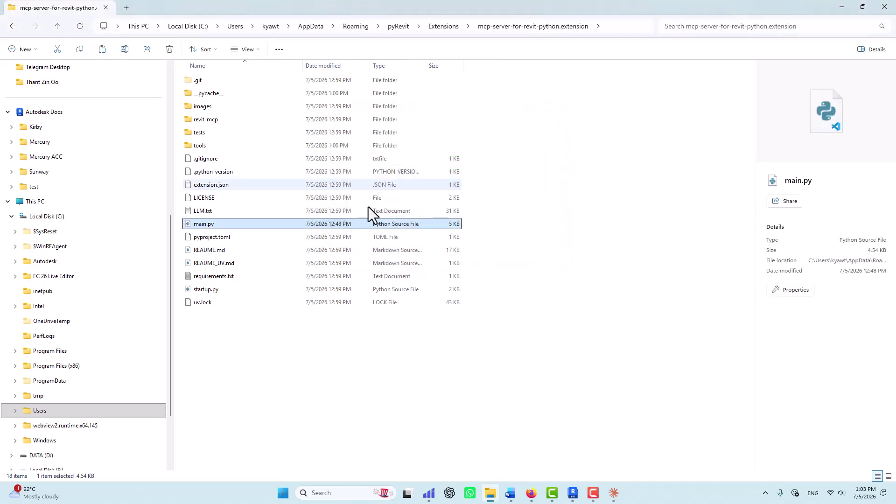
{"action": "left_click", "coordinate": [884, 7]}
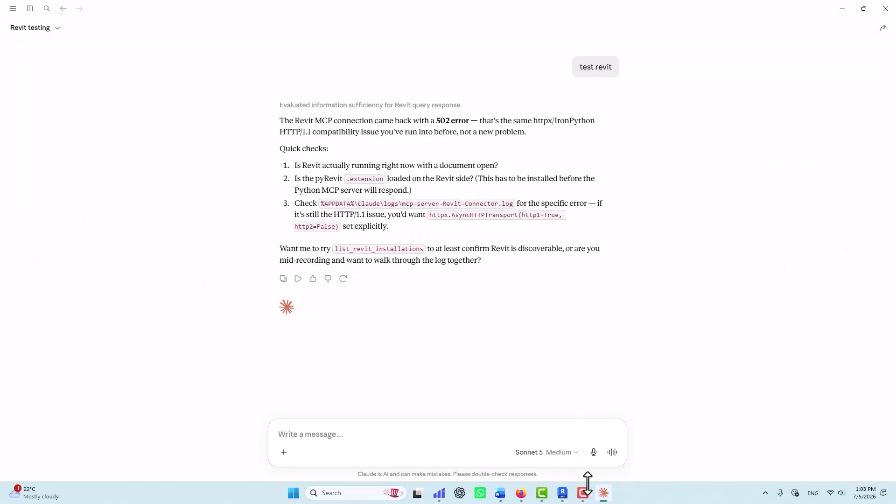
Quit the Claude app completely, including its background process
{"action": "left_click", "coordinate": [766, 493]}
{"action": "right_click", "coordinate": [748, 434]}
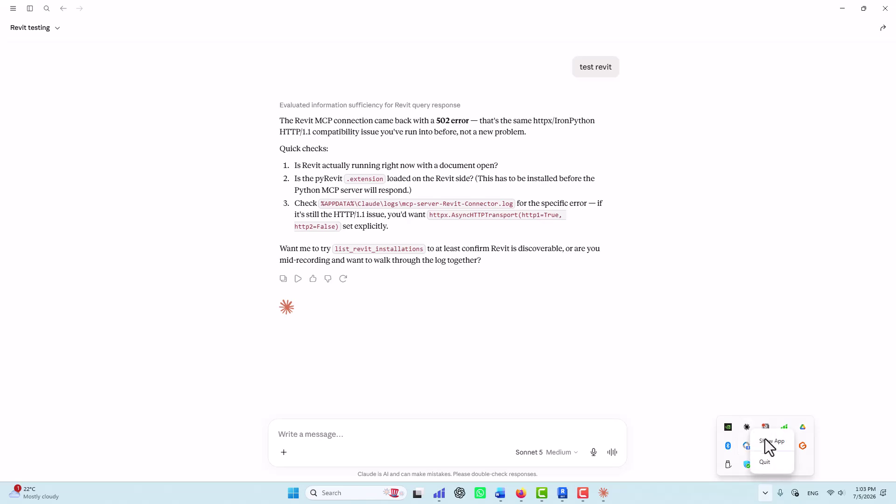
{"action": "left_click", "coordinate": [767, 463]}
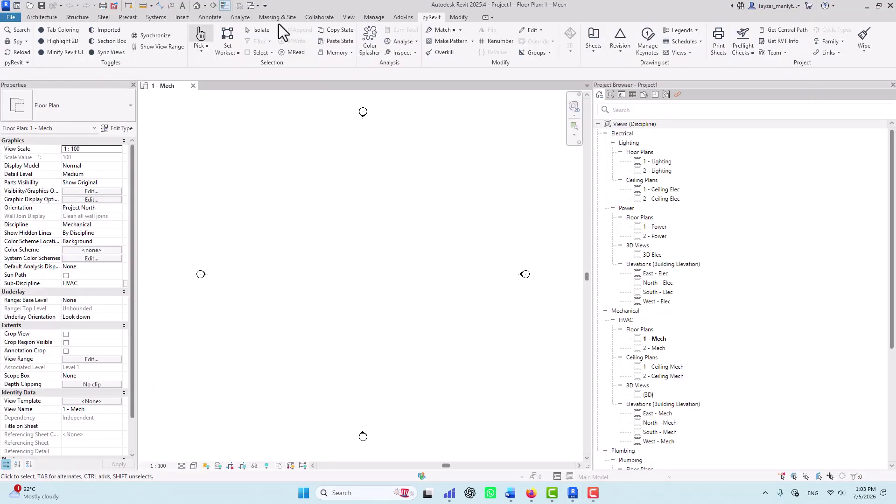
Reload pyRevit in Revit and relaunch Claude through Windows search
{"action": "left_click", "coordinate": [20, 53]}
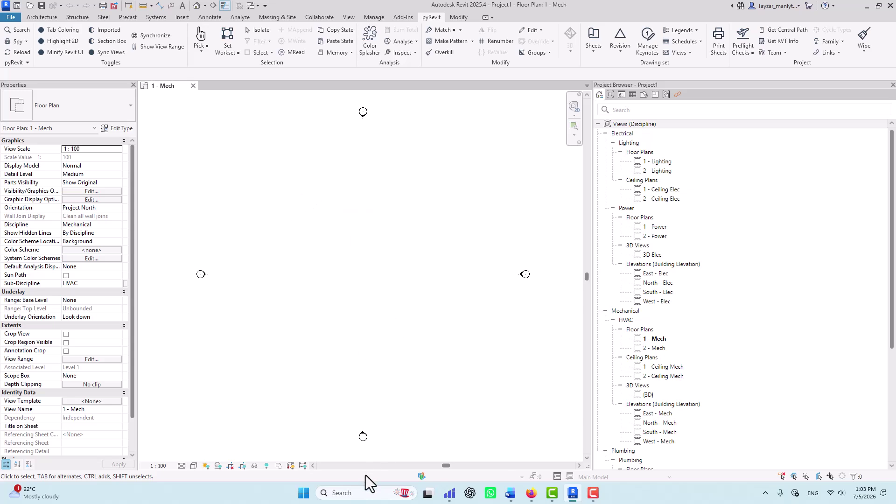
{"action": "left_click", "coordinate": [355, 493]}
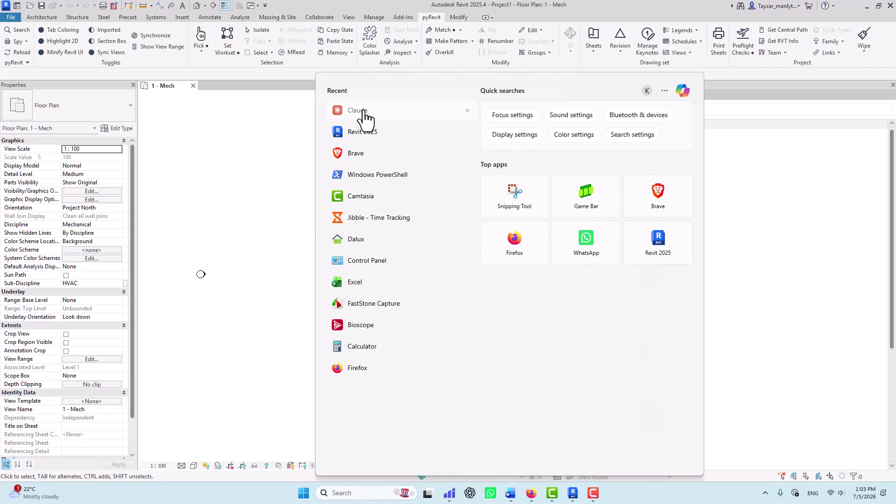
{"action": "left_click", "coordinate": [364, 112]}
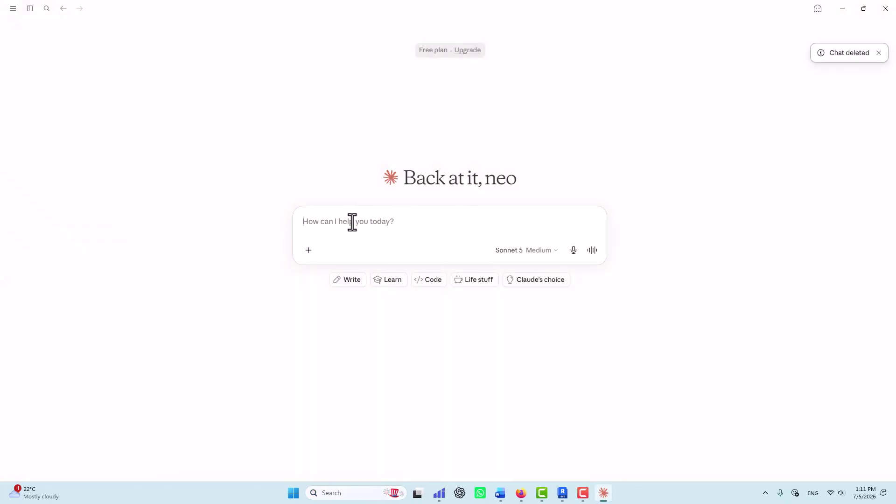
Look for the new chat's connectors, send Claude the prompt "test revit mcp", and check the project name in the reply
{"action": "left_click", "coordinate": [309, 250]}
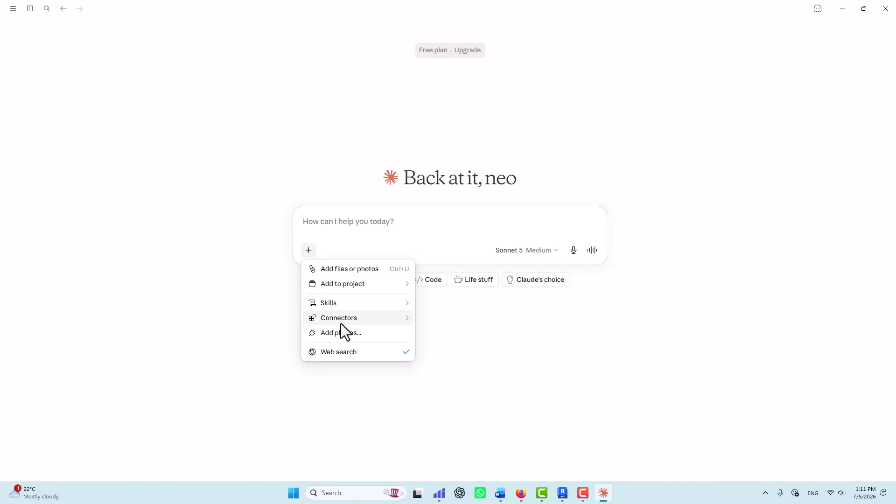
{"action": "mouse_move", "coordinate": [377, 315]}
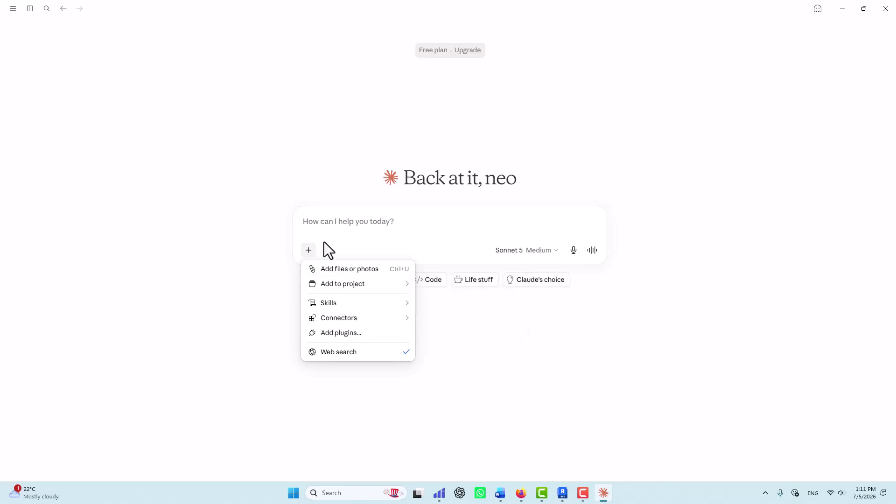
{"action": "left_click", "coordinate": [323, 221]}
{"action": "type", "text": "te"}
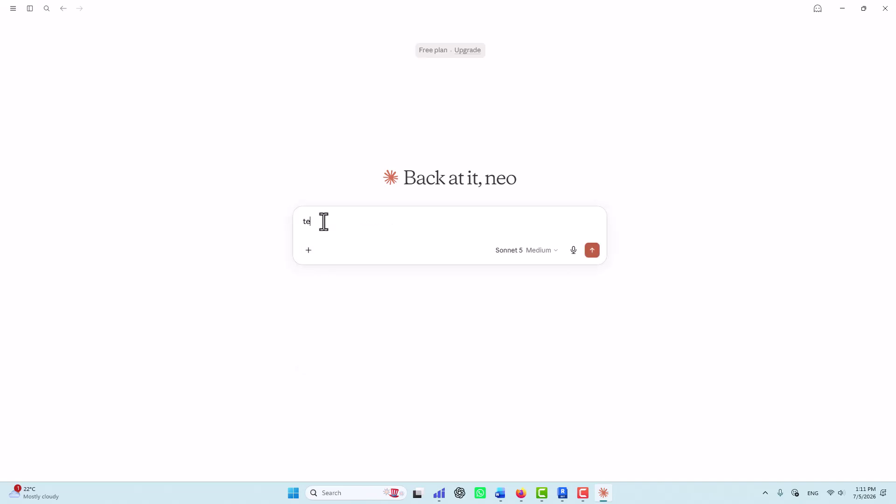
{"action": "type", "text": "st revit stat"}
{"action": "key", "text": "BackSpace"}
{"action": "key", "text": "BackSpace"}
{"action": "key", "text": "BackSpace"}
{"action": "key", "text": "BackSpace"}
{"action": "type", "text": "mcp"}
{"action": "key", "text": "Return"}
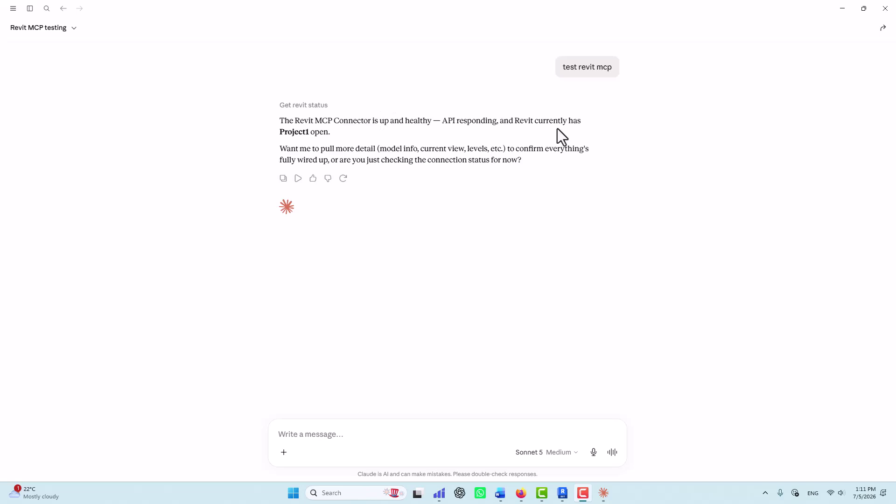
{"action": "left_click_drag", "start_coordinate": [280, 130], "coordinate": [309, 132]}
Draft the message "I want to create 10 sheets using current title block family" without sending it
{"action": "left_click", "coordinate": [342, 438]}
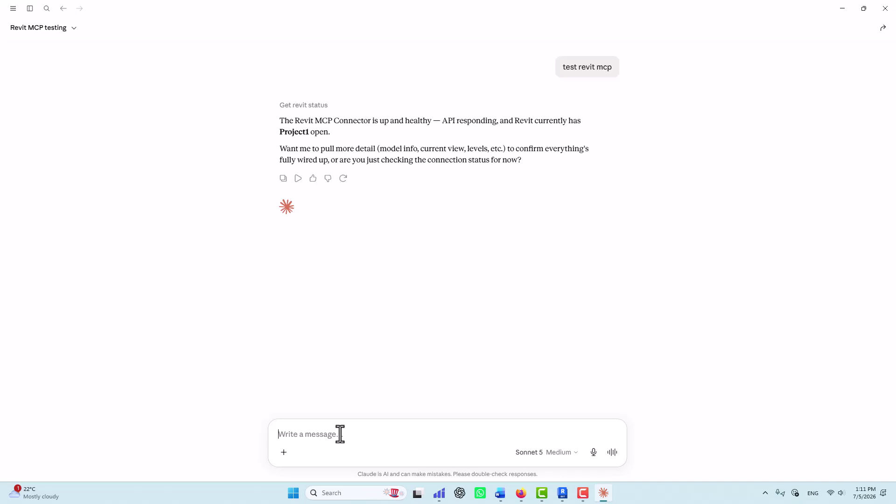
{"action": "type", "text": "I ea"}
{"action": "type", "text": "nt"}
{"action": "key", "text": "BackSpace"}
{"action": "key", "text": "BackSpace"}
{"action": "key", "text": "BackSpace"}
{"action": "key", "text": "BackSpace"}
{"action": "type", "text": "wna"}
{"action": "key", "text": "BackSpace"}
{"action": "key", "text": "BackSpace"}
{"action": "type", "text": "ant to create"}
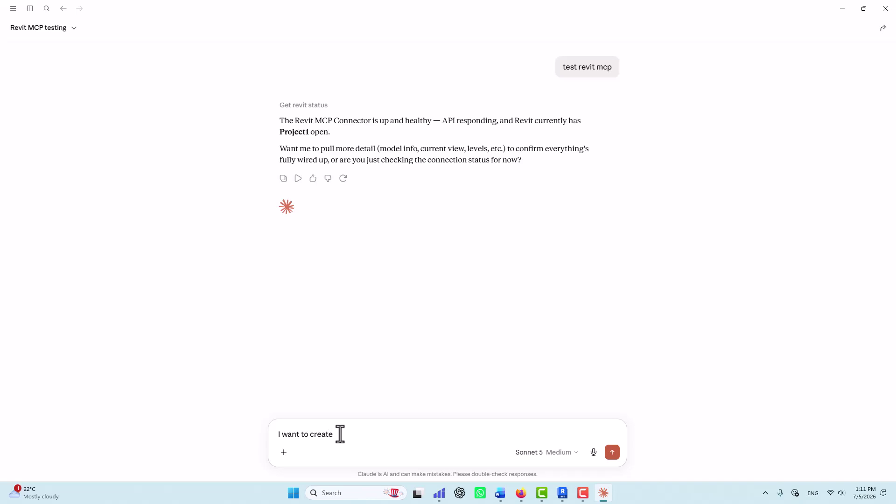
{"action": "type", "text": " 10 sheets using current title block family"}
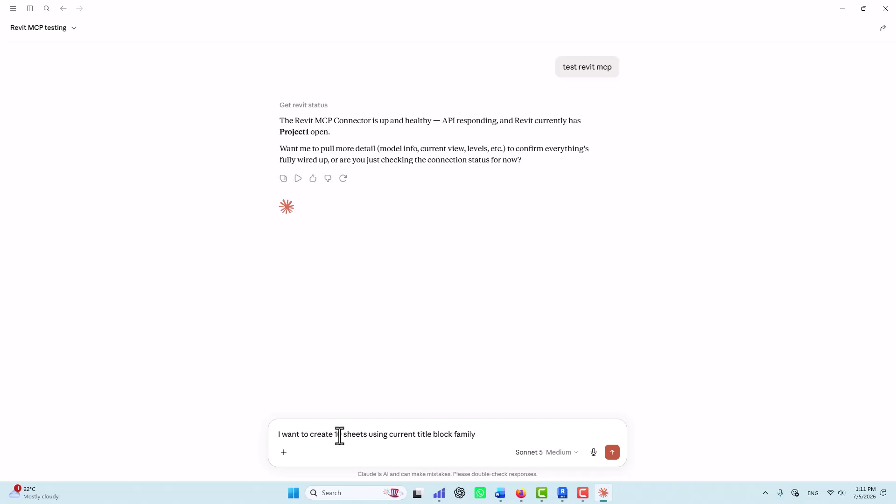
Switch to Revit, check the title blocks offered for a new sheet, cancel the dialog, and return to Claude
{"action": "left_click", "coordinate": [563, 497]}
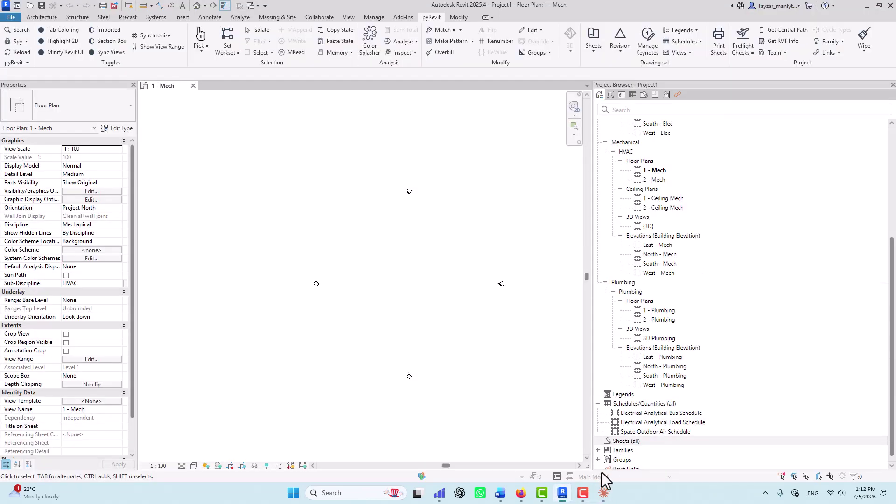
{"action": "right_click", "coordinate": [614, 444]}
{"action": "left_click", "coordinate": [640, 373]}
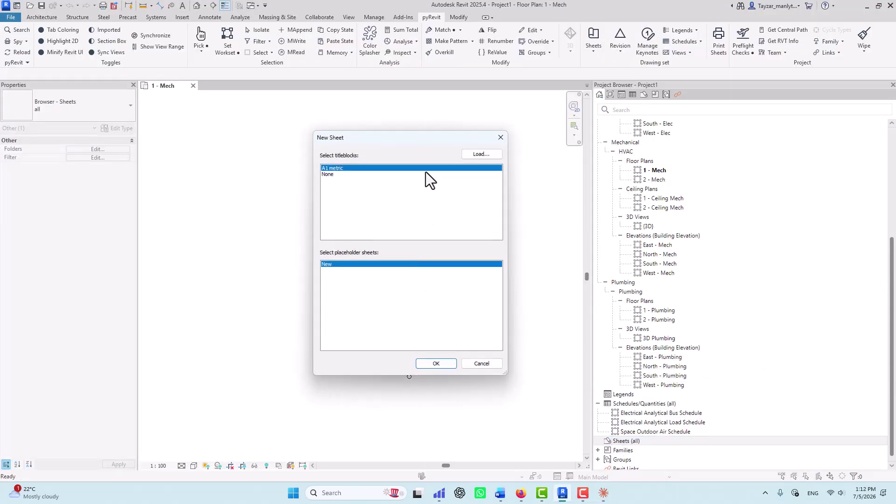
{"action": "left_click", "coordinate": [493, 144]}
{"action": "left_click", "coordinate": [867, 6]}
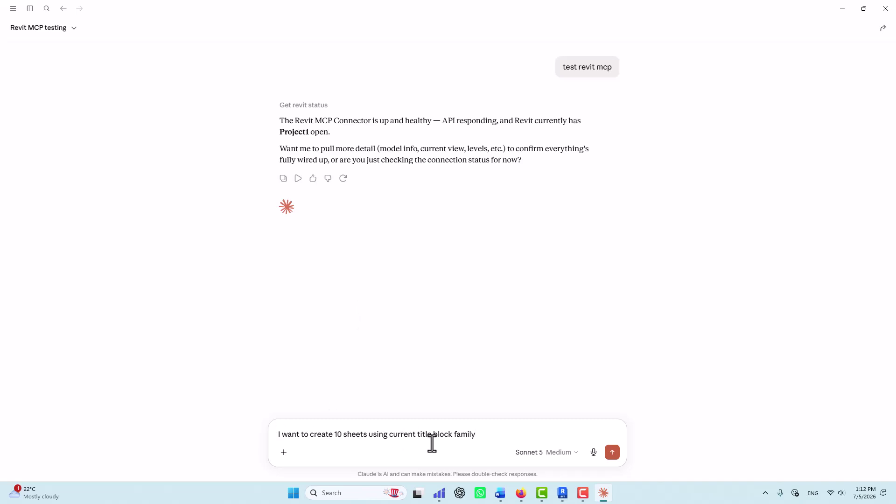
Change "current" to "A1 metric" in the drafted message and send the request for 10 sheets to Claude
{"action": "left_click_drag", "start_coordinate": [416, 438], "coordinate": [392, 439]}
{"action": "type", "text": "A1 mete"}
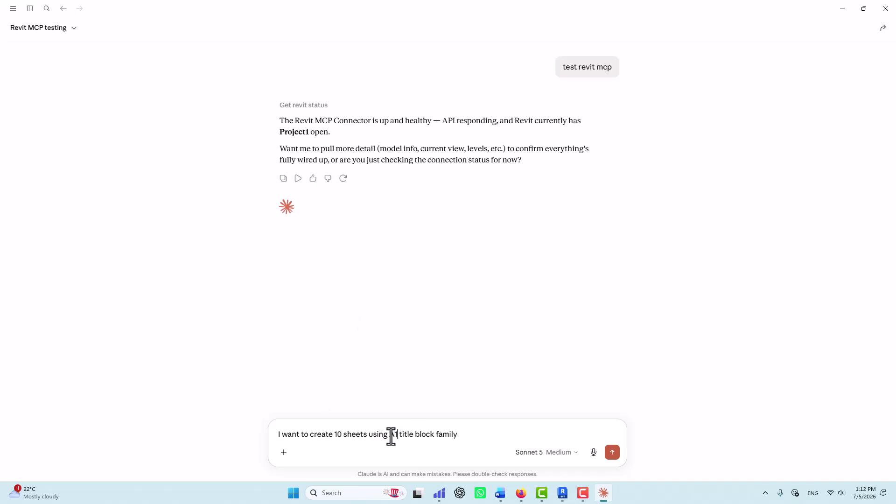
{"action": "key", "text": "BackSpace"}
{"action": "type", "text": "ric"}
{"action": "key", "text": "Return"}
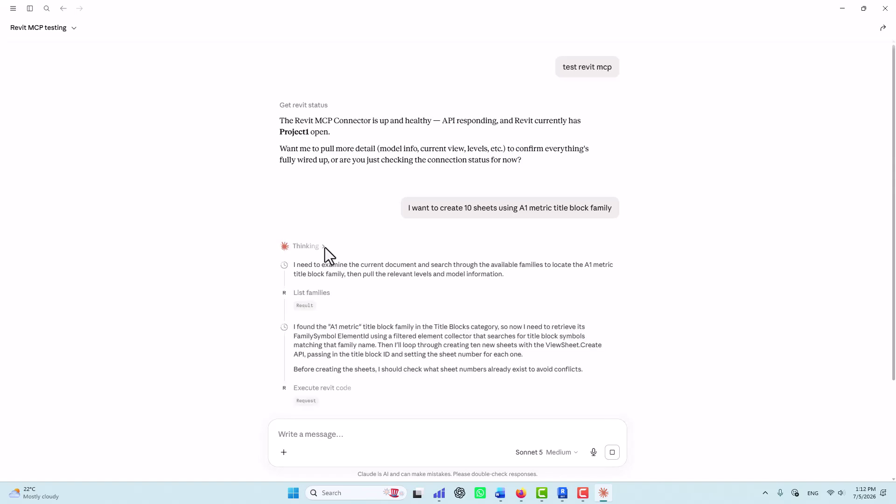
Follow Claude's reasoning and progress messages for the sheet request, examining the title block lookup, existing-sheet check and planned sheet numbers
{"action": "scroll", "coordinate": [309, 259], "scroll_direction": "down", "scroll_amount": 1}
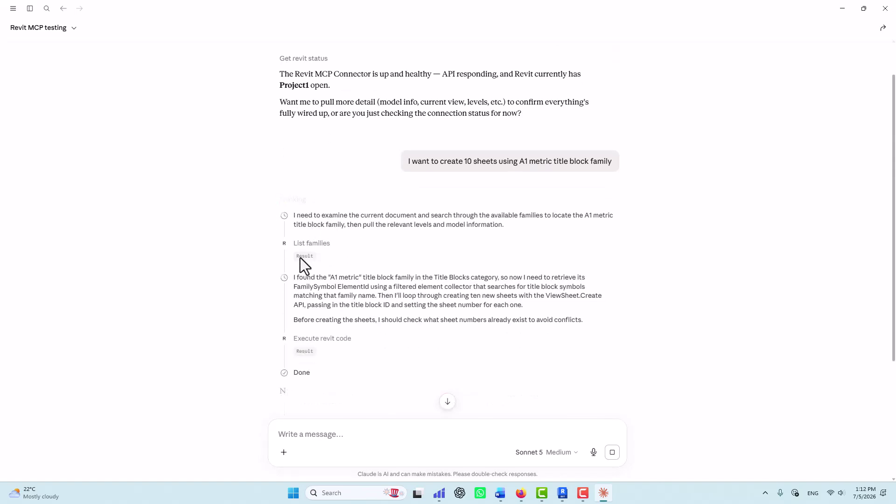
{"action": "scroll", "coordinate": [335, 237], "scroll_direction": "down", "scroll_amount": 2}
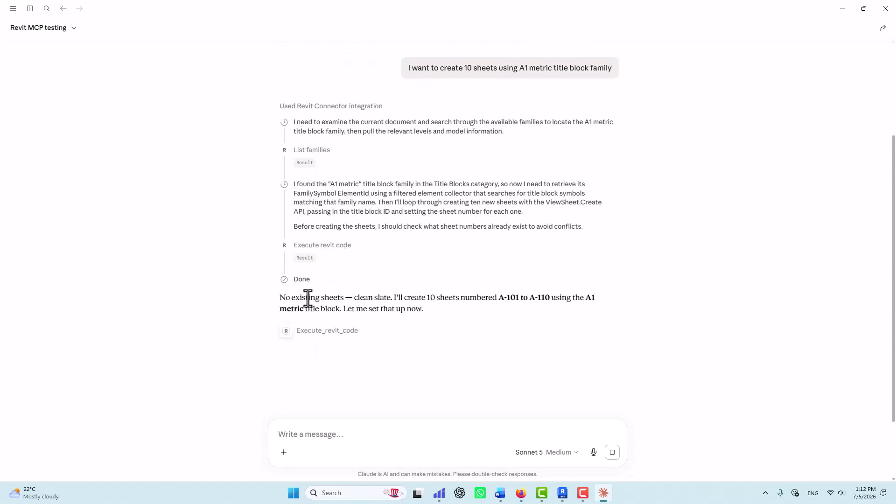
{"action": "scroll", "coordinate": [310, 300], "scroll_direction": "up", "scroll_amount": 1}
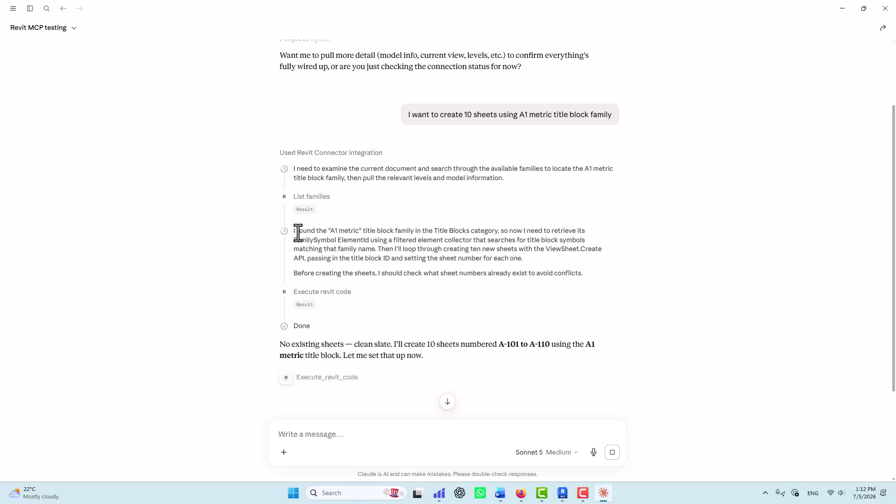
{"action": "left_click_drag", "start_coordinate": [297, 230], "coordinate": [575, 274]}
{"action": "scroll", "coordinate": [467, 291], "scroll_direction": "down", "scroll_amount": 2}
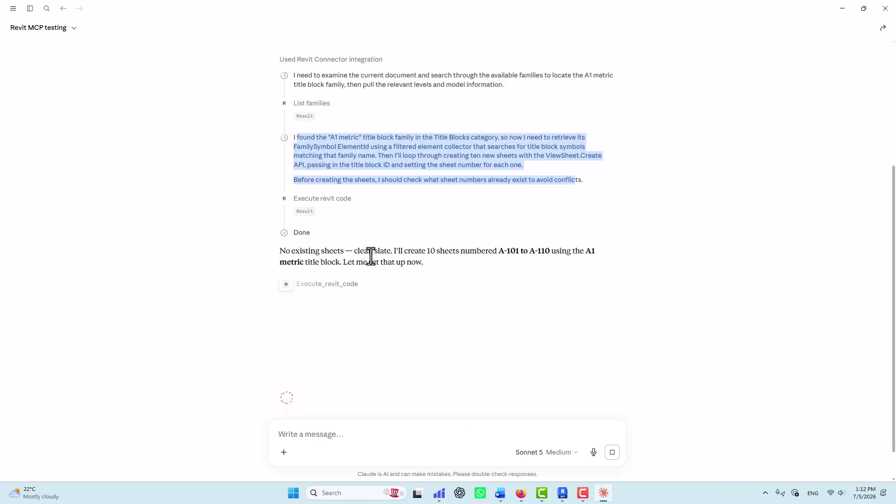
{"action": "left_click_drag", "start_coordinate": [279, 251], "coordinate": [341, 254]}
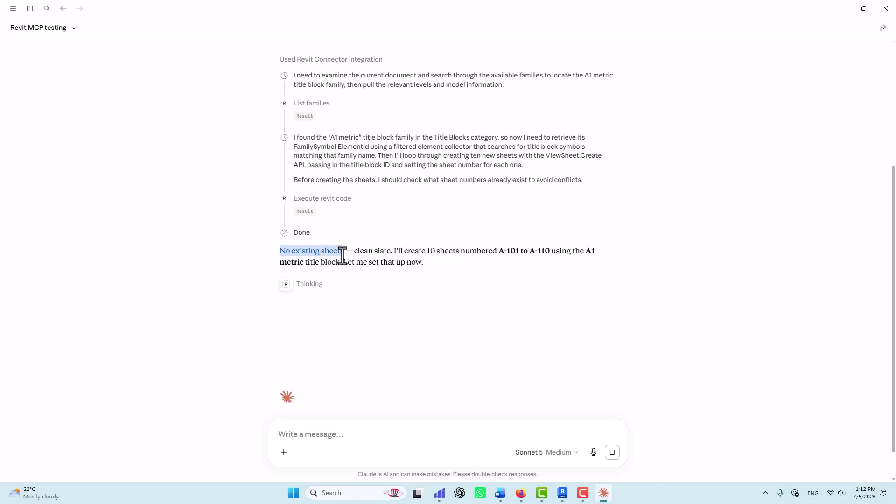
{"action": "left_click_drag", "start_coordinate": [498, 250], "coordinate": [519, 253]}
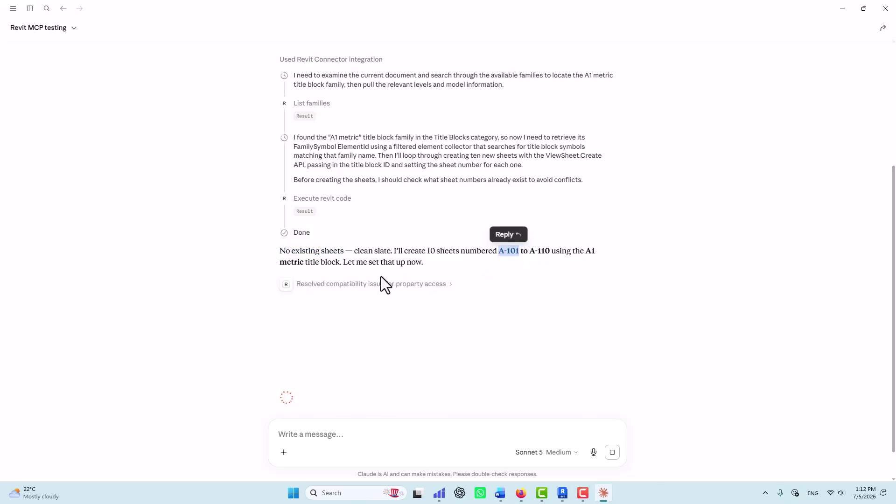
{"action": "scroll", "coordinate": [349, 278], "scroll_direction": "down", "scroll_amount": 1}
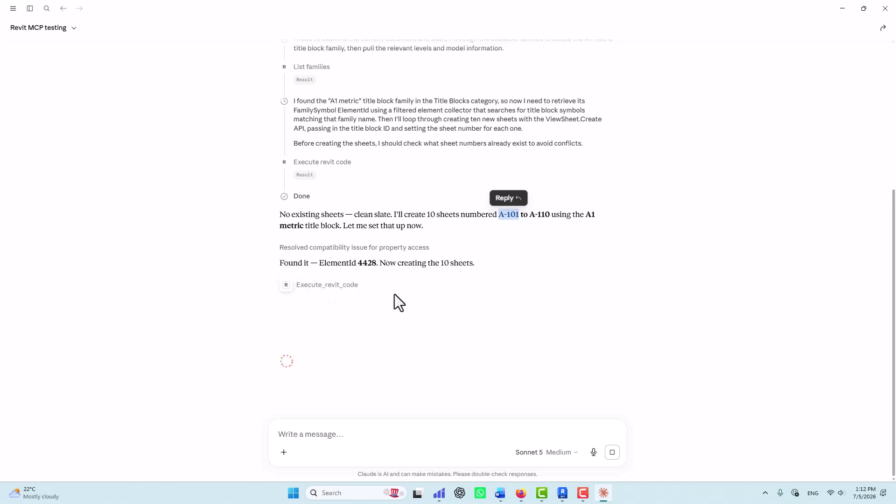
{"action": "left_click_drag", "start_coordinate": [385, 263], "coordinate": [341, 303]}
{"action": "left_click", "coordinate": [371, 278]}
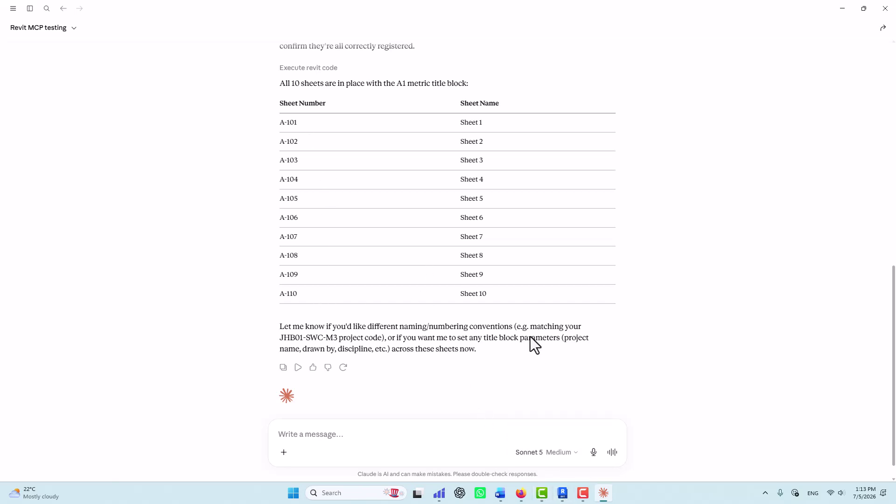
Switch to Revit, open sheet A-101 from the project's sheet list, and check its title block
{"action": "left_click", "coordinate": [563, 494]}
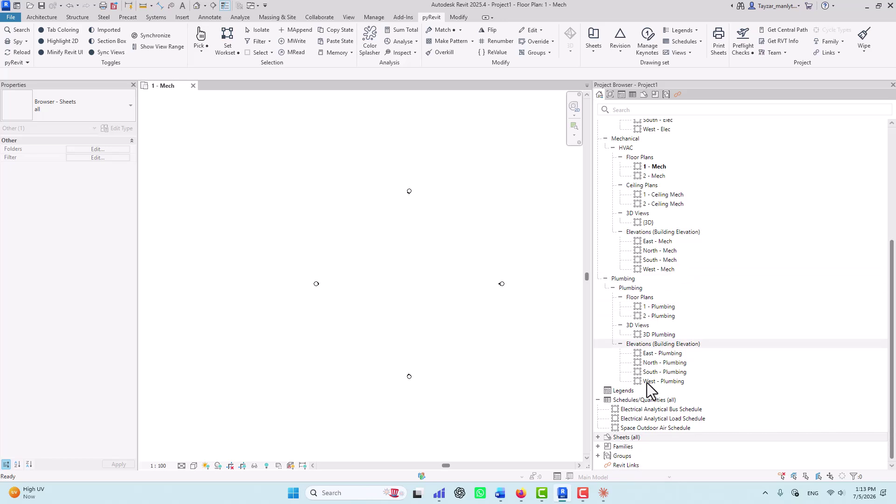
{"action": "left_click", "coordinate": [598, 437]}
{"action": "left_click", "coordinate": [635, 355]}
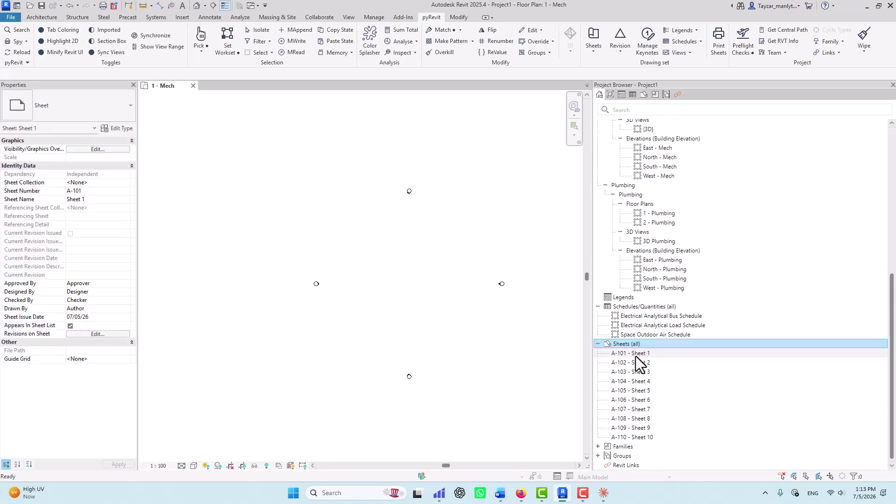
{"action": "double_click", "coordinate": [636, 355]}
{"action": "left_click", "coordinate": [556, 289]}
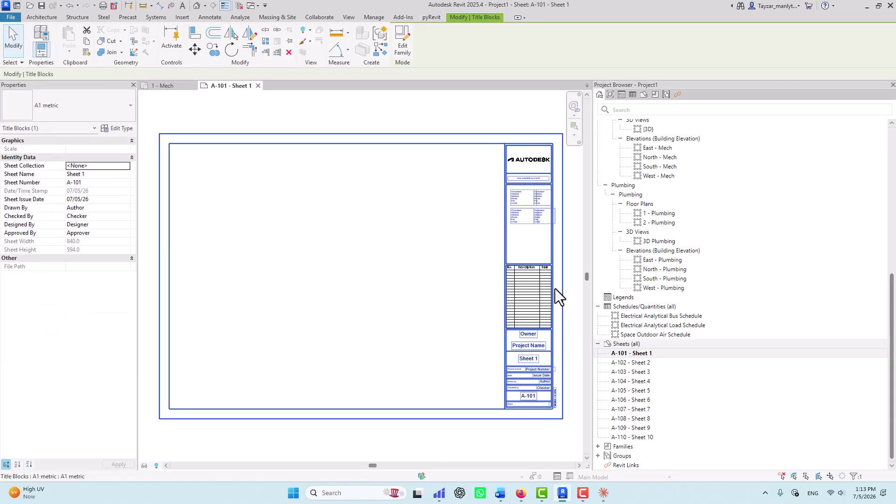
{"action": "left_click", "coordinate": [385, 267]}
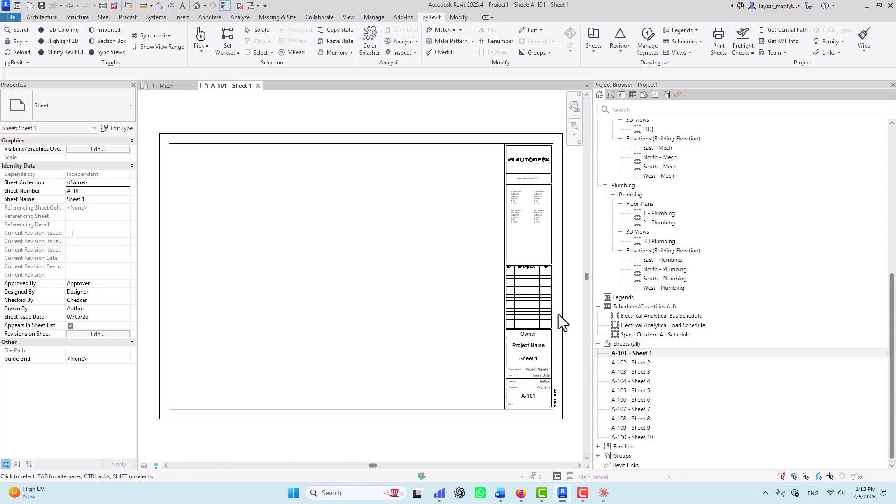
Return to Claude and review the reply listing the created sheet numbers and names
{"action": "left_click", "coordinate": [604, 493]}
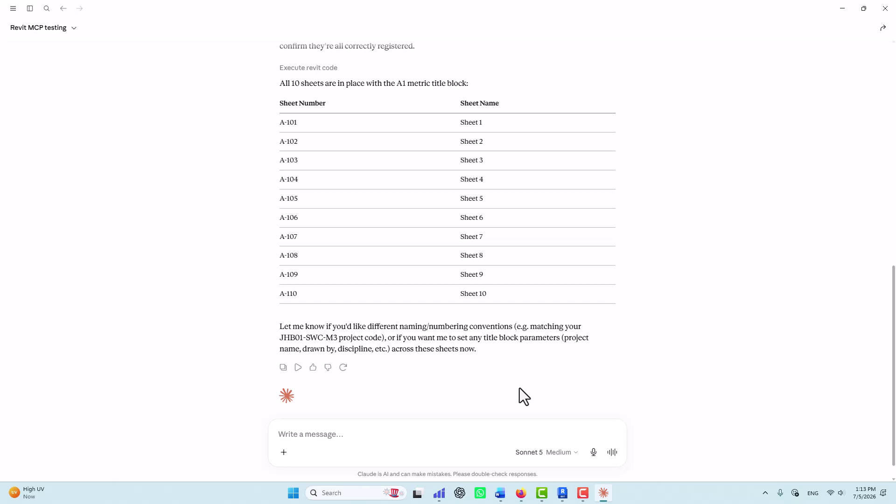
{"action": "left_click", "coordinate": [13, 8]}
{"action": "left_click", "coordinate": [13, 8]}
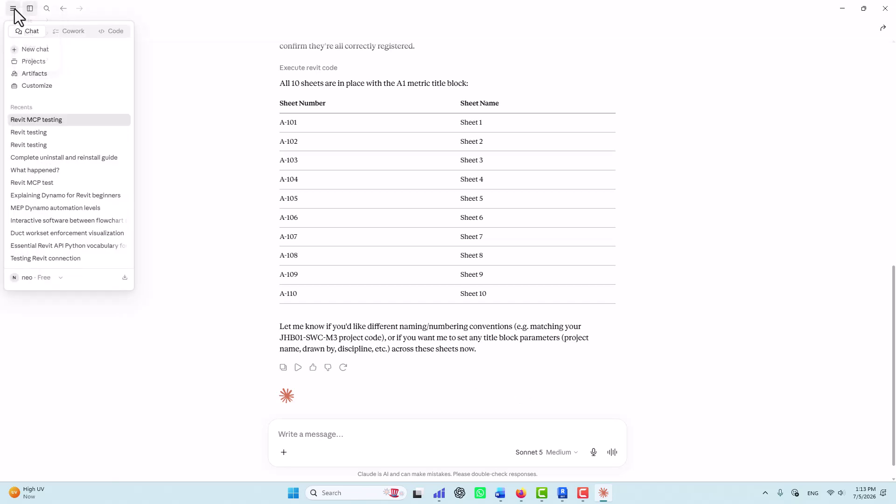
{"action": "left_click", "coordinate": [13, 8]}
{"action": "left_click", "coordinate": [423, 374]}
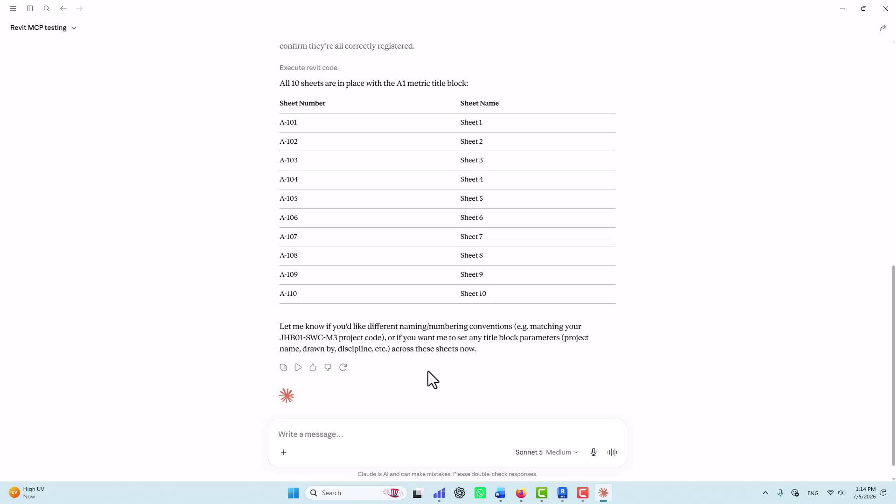
{"action": "scroll", "coordinate": [428, 371], "scroll_direction": "up", "scroll_amount": 3}
{"action": "scroll", "coordinate": [430, 368], "scroll_direction": "down", "scroll_amount": 3}
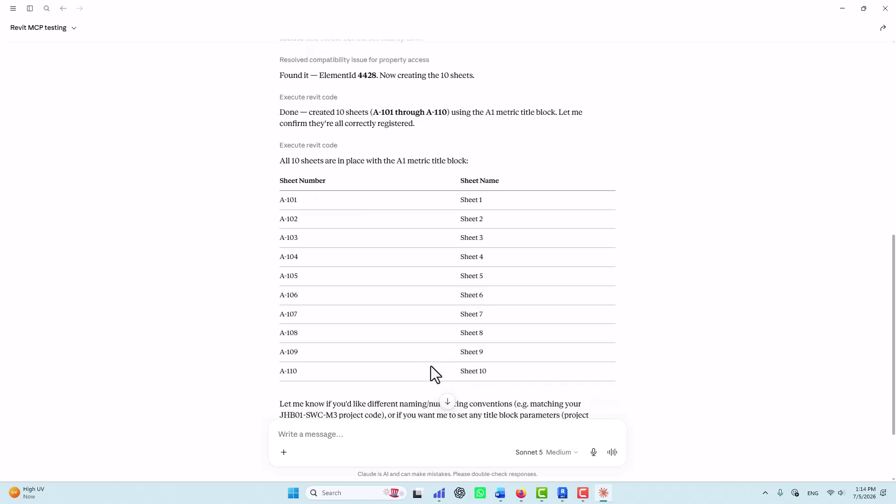